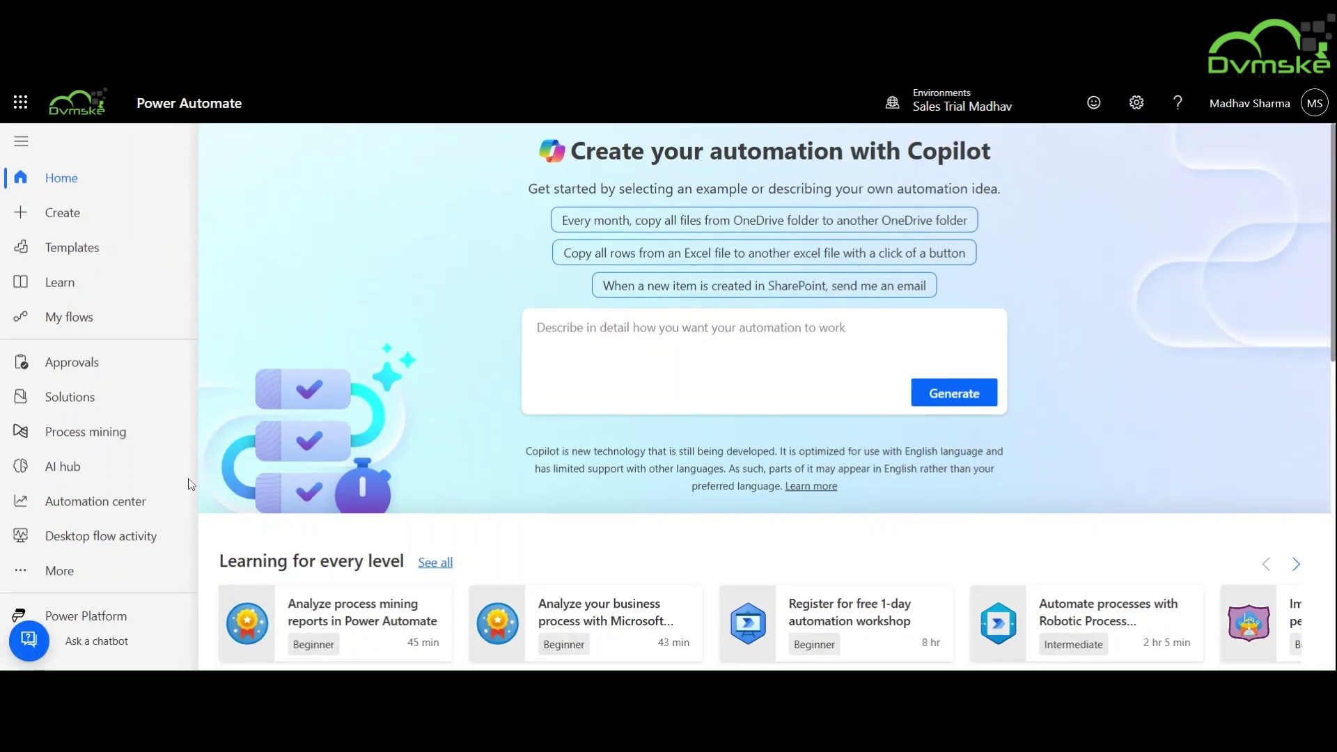
# Step: Extend the AI Builder free trial from the AI hub page
pyautogui.click(23, 470)
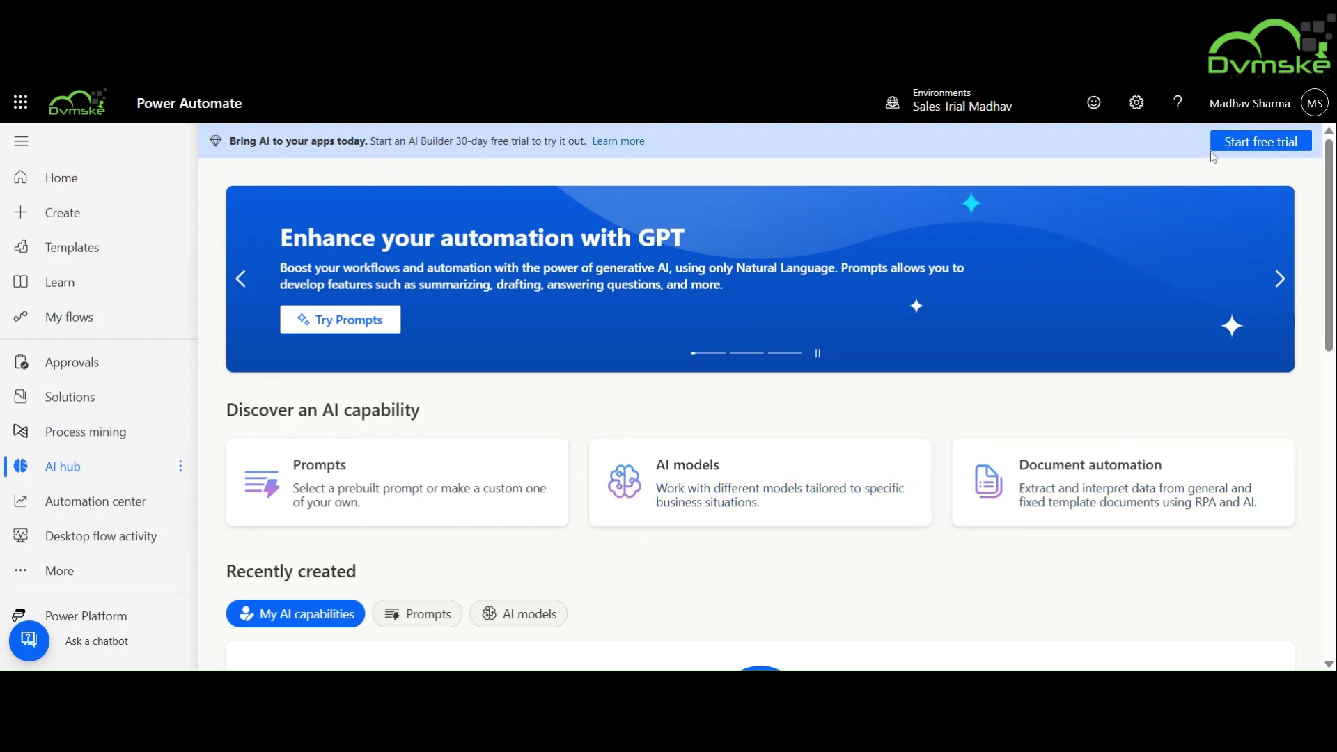
pyautogui.click(1255, 145)
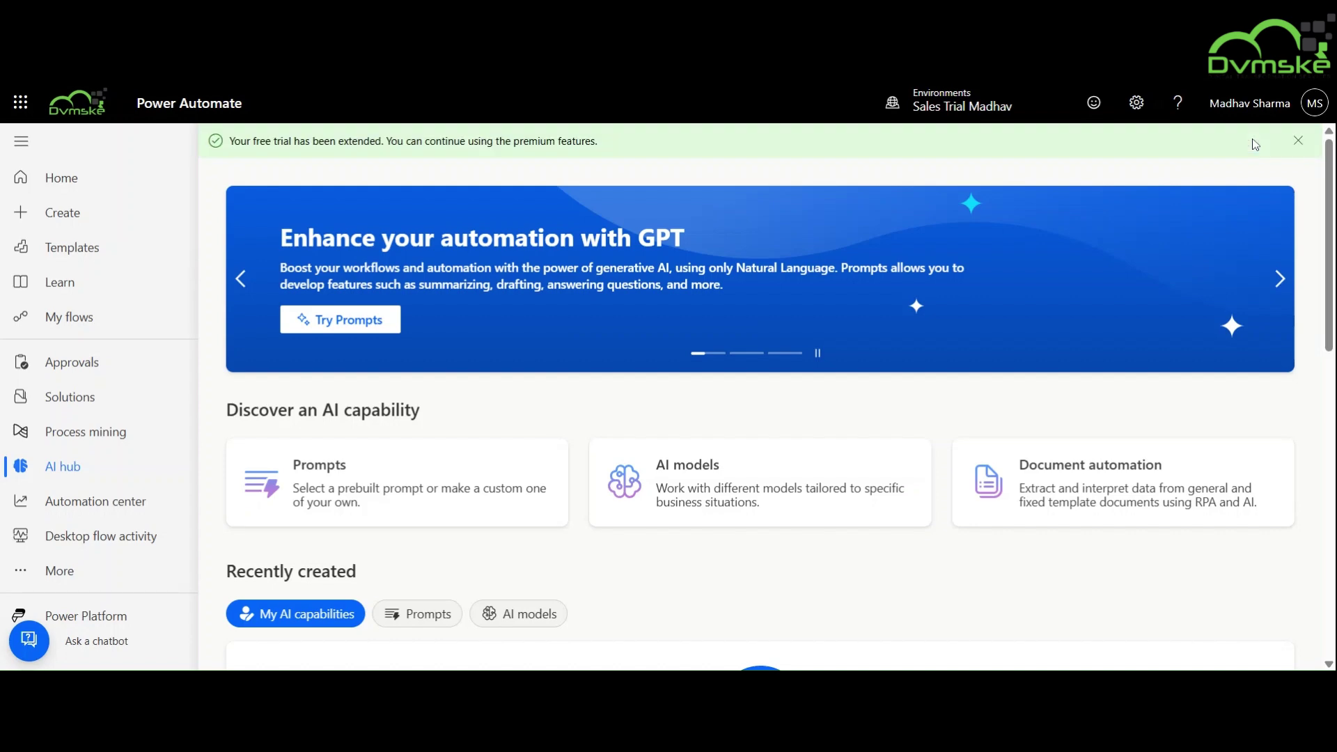
pyautogui.scroll(-3, 721, 378)
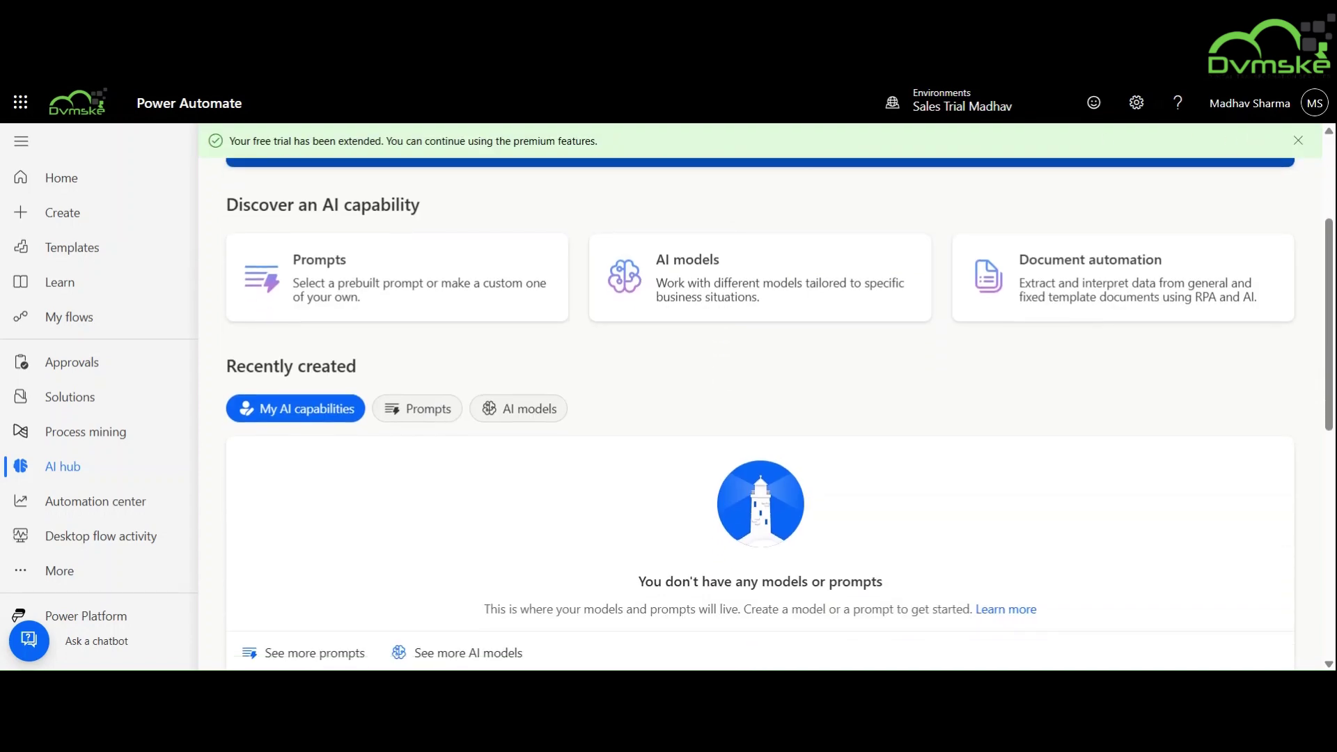
pyautogui.scroll(2, 761, 418)
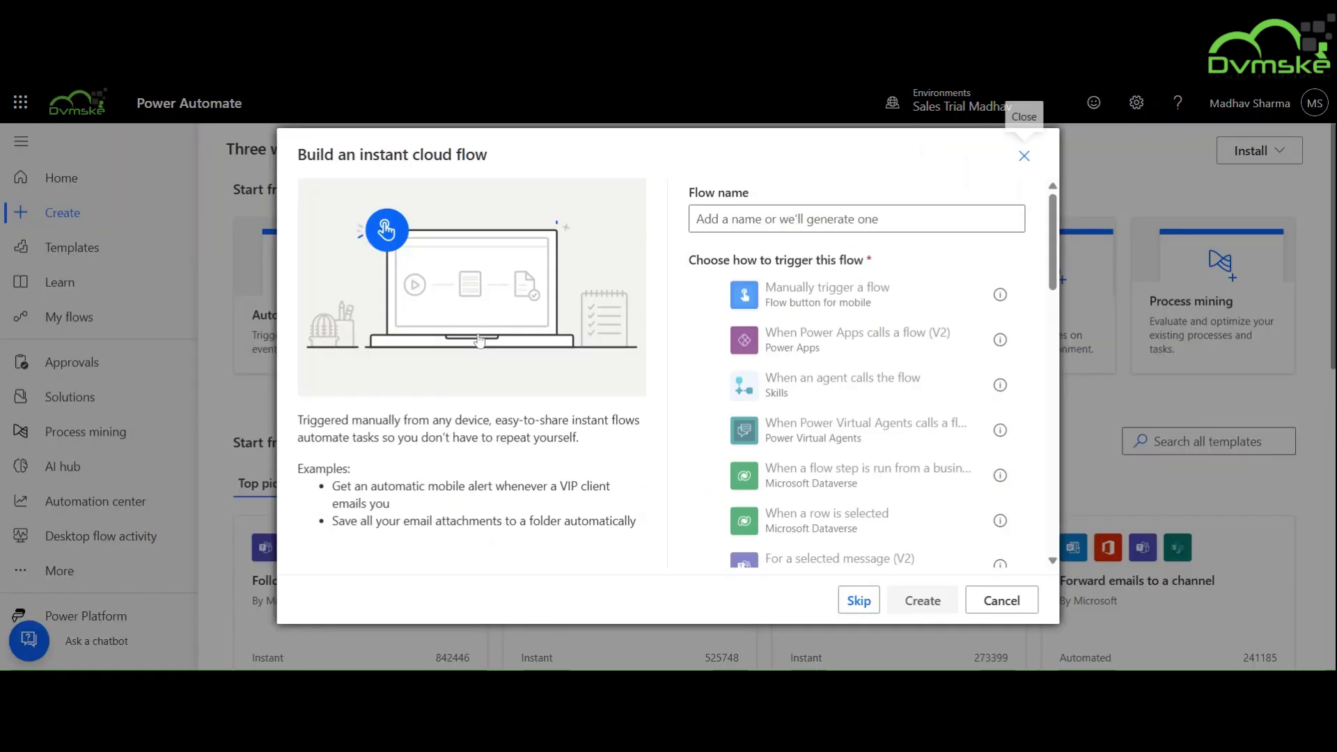
# Step: Create instant cloud flow 'Introduction to AI Hub' with the 'Manually trigger a flow' trigger
pyautogui.click(479, 345)
pyautogui.click(710, 295)
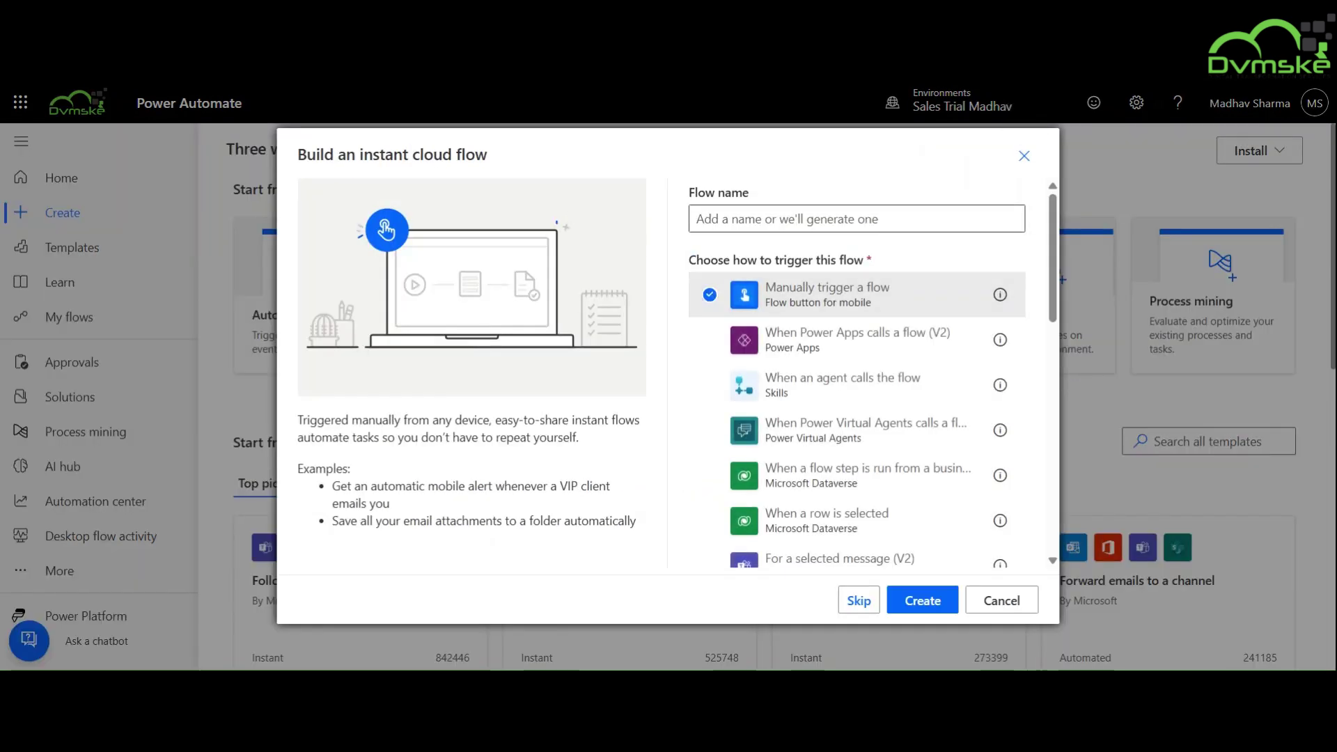
pyautogui.write('Introductio')
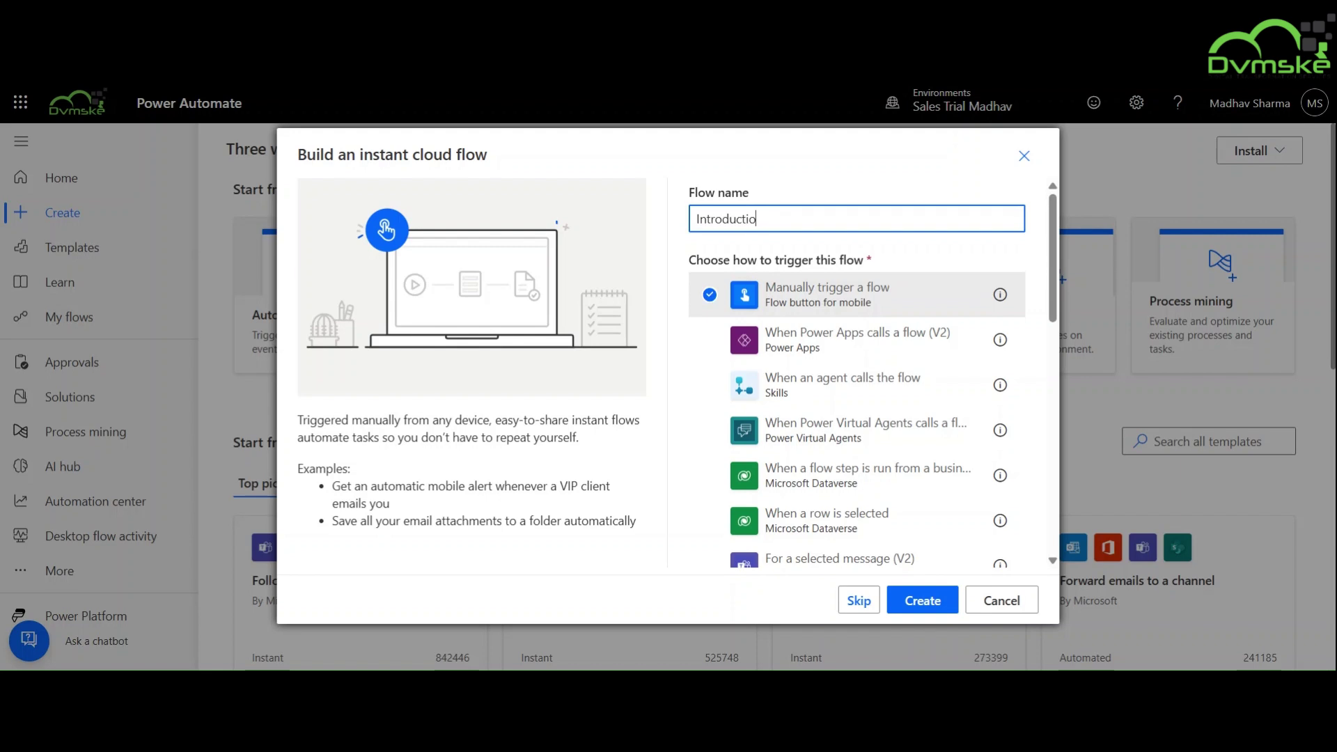
pyautogui.write('n to AI Hub')
pyautogui.click(920, 603)
# Step: Add a text input named 'Input Text' to the manual trigger
pyautogui.click(675, 205)
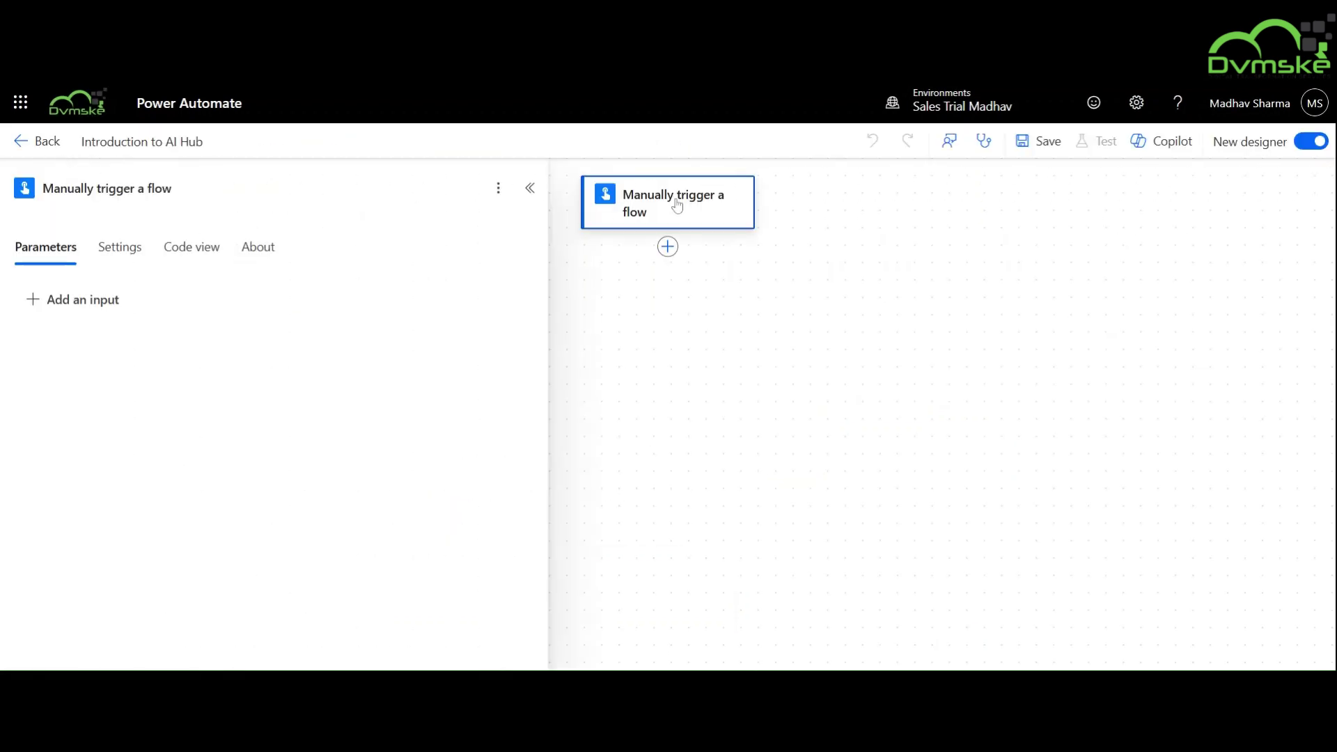
pyautogui.click(84, 299)
pyautogui.click(58, 348)
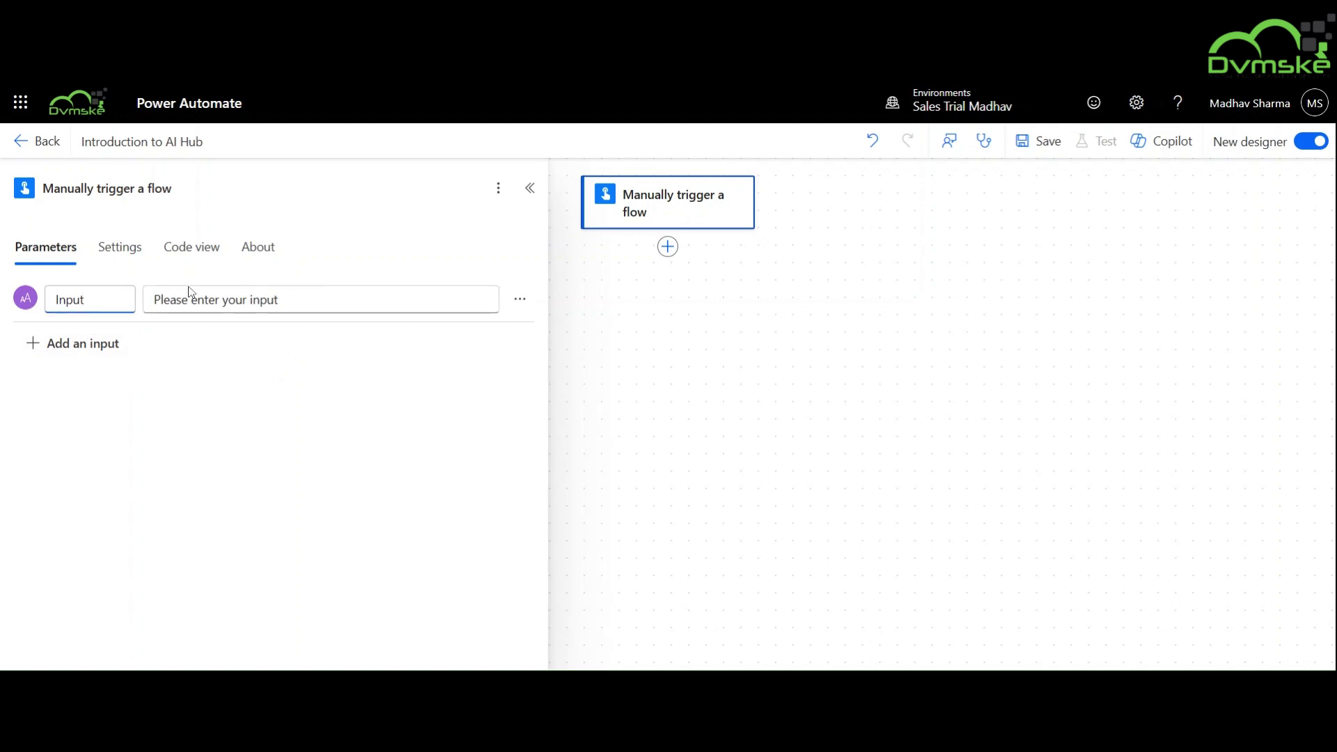
pyautogui.write(' Text')
pyautogui.press('Tab')
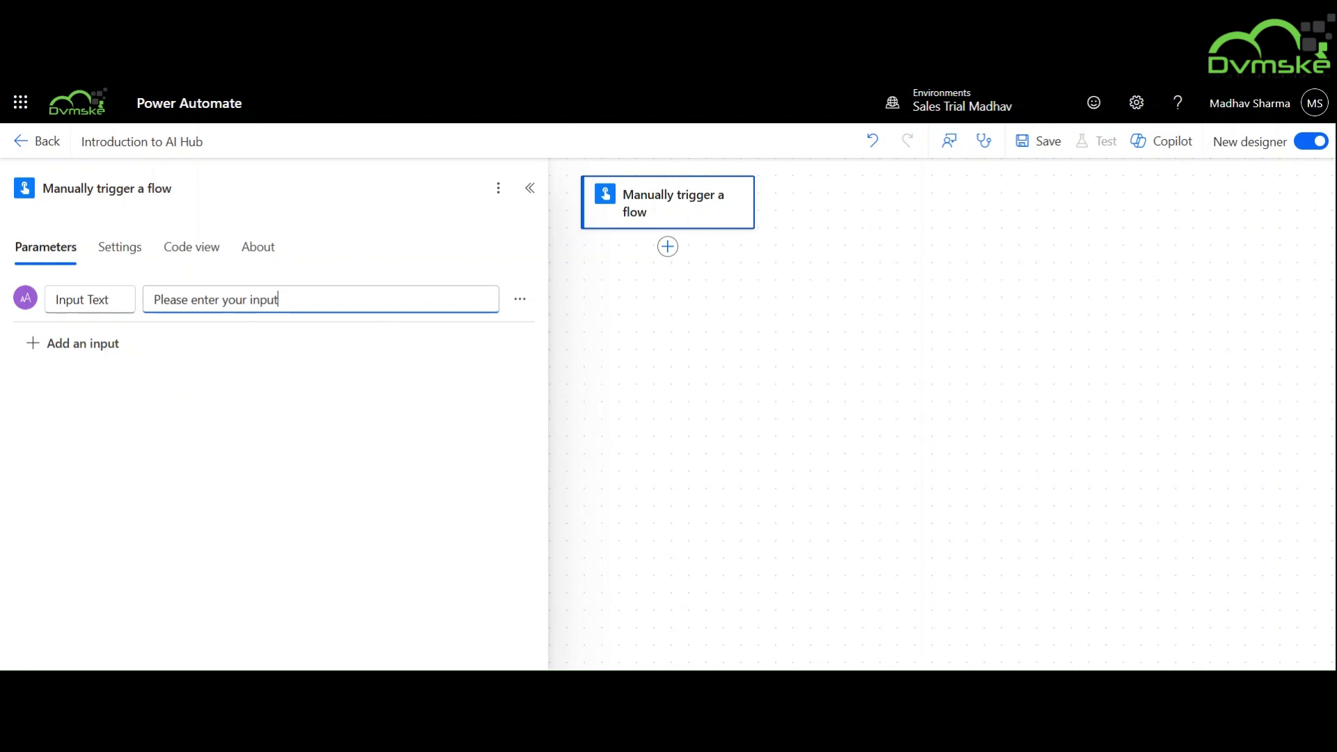
pyautogui.write('text')
# Step: Add AI Builder's 'Extract the key phrases from text' action, connecting with OAuth
pyautogui.click(592, 276)
pyautogui.click(667, 247)
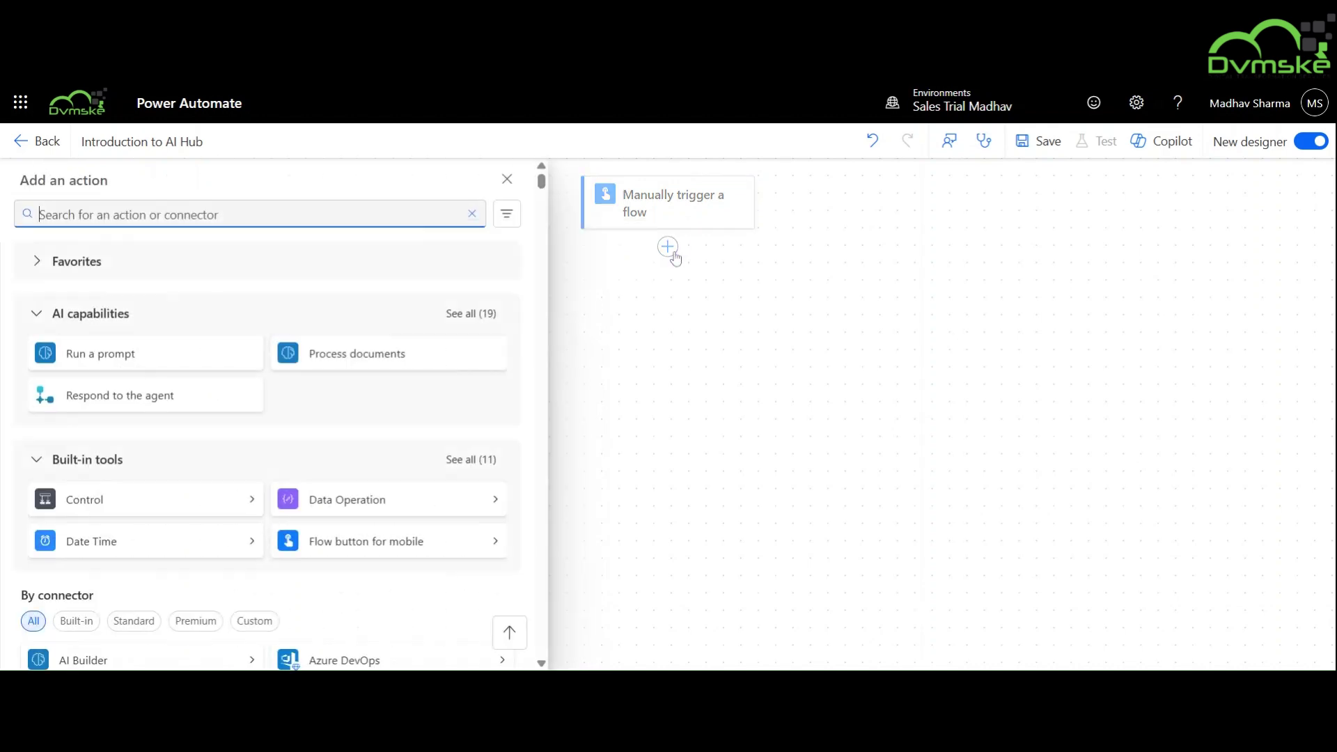
pyautogui.write('ai buil')
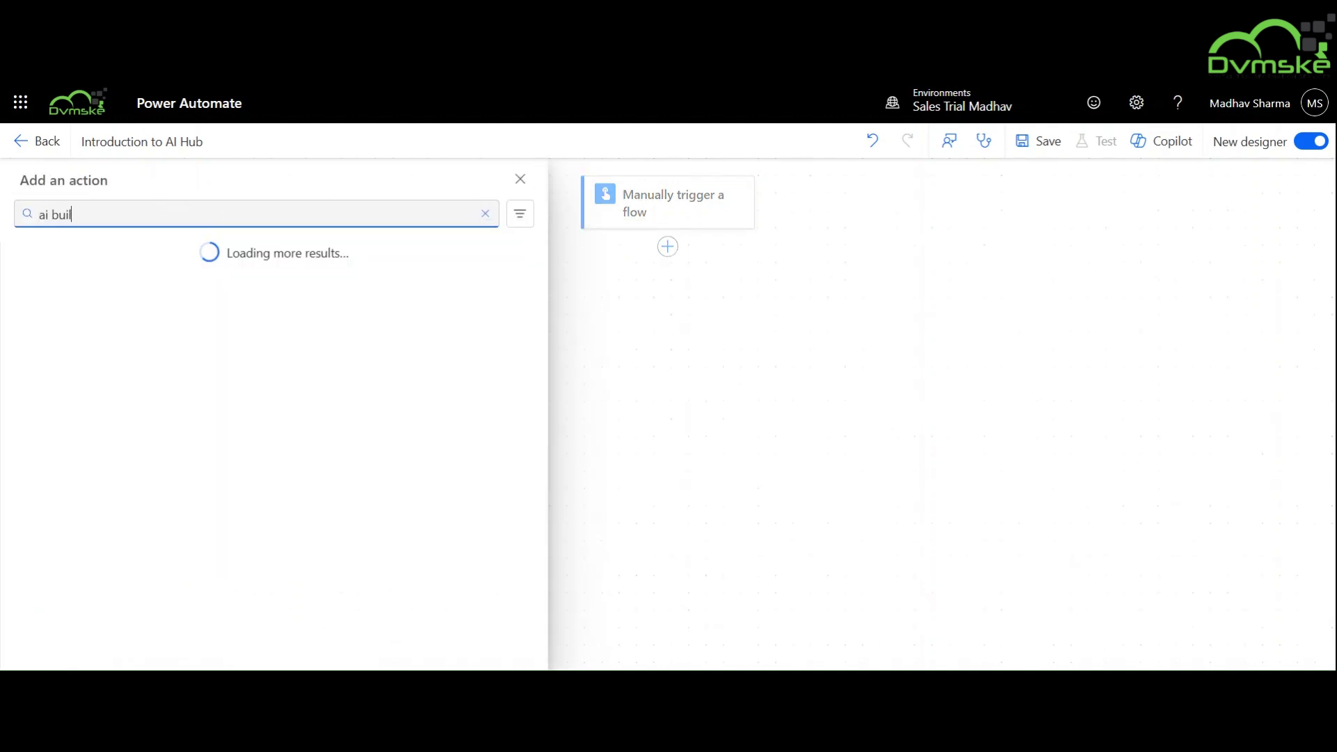
pyautogui.write('der')
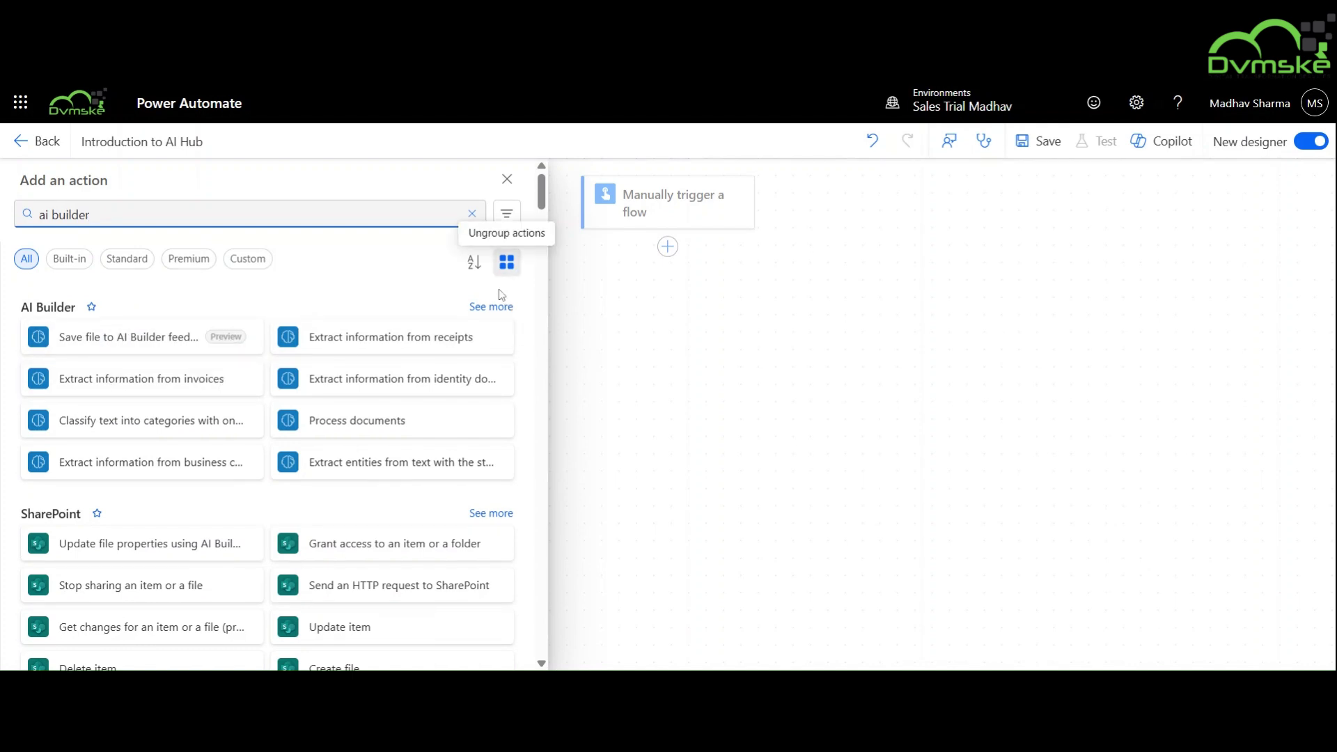
pyautogui.click(489, 305)
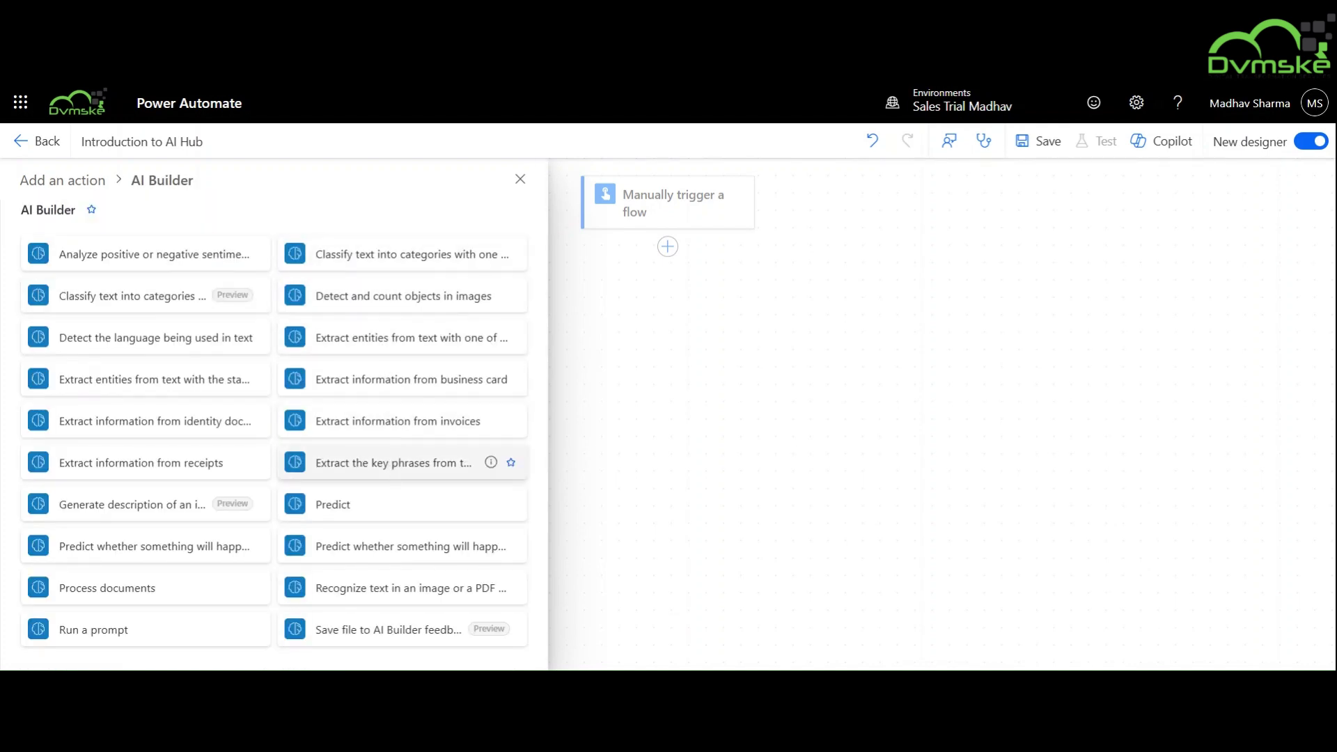
pyautogui.click(396, 468)
pyautogui.click(269, 356)
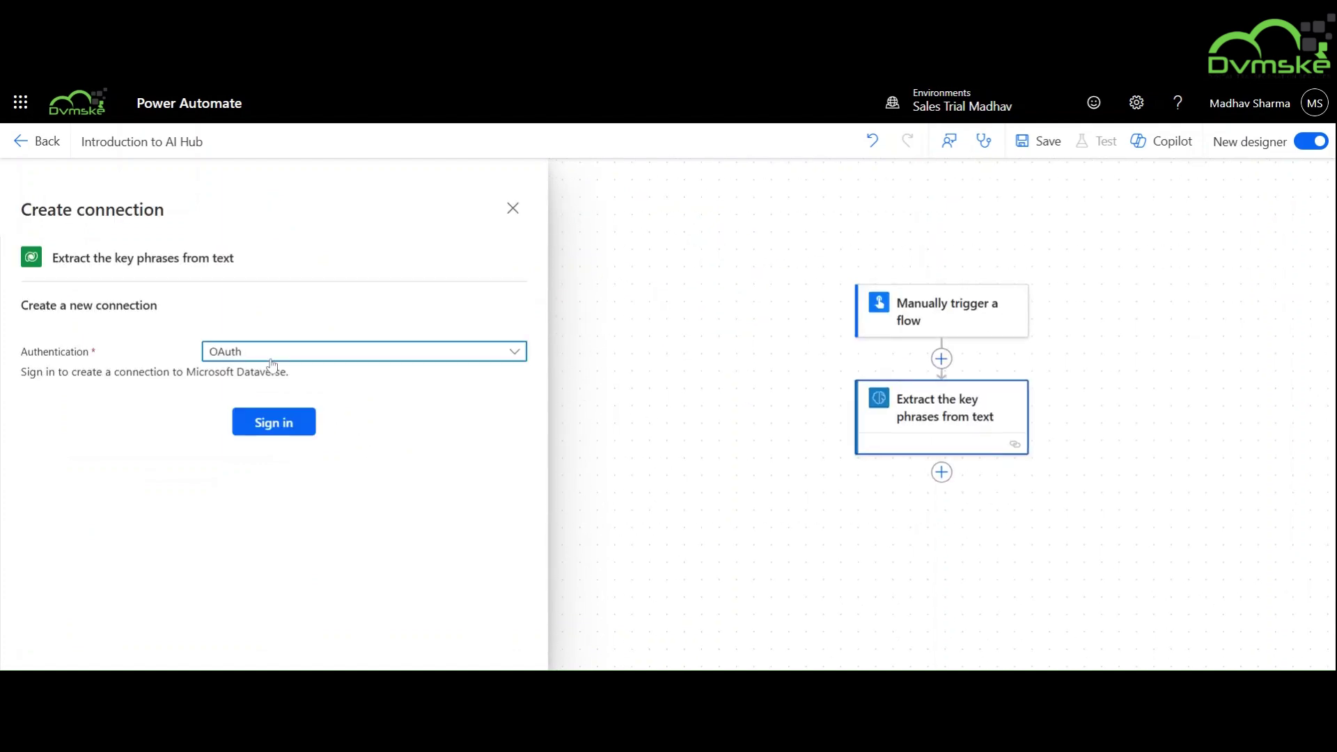
pyautogui.click(268, 375)
pyautogui.click(279, 429)
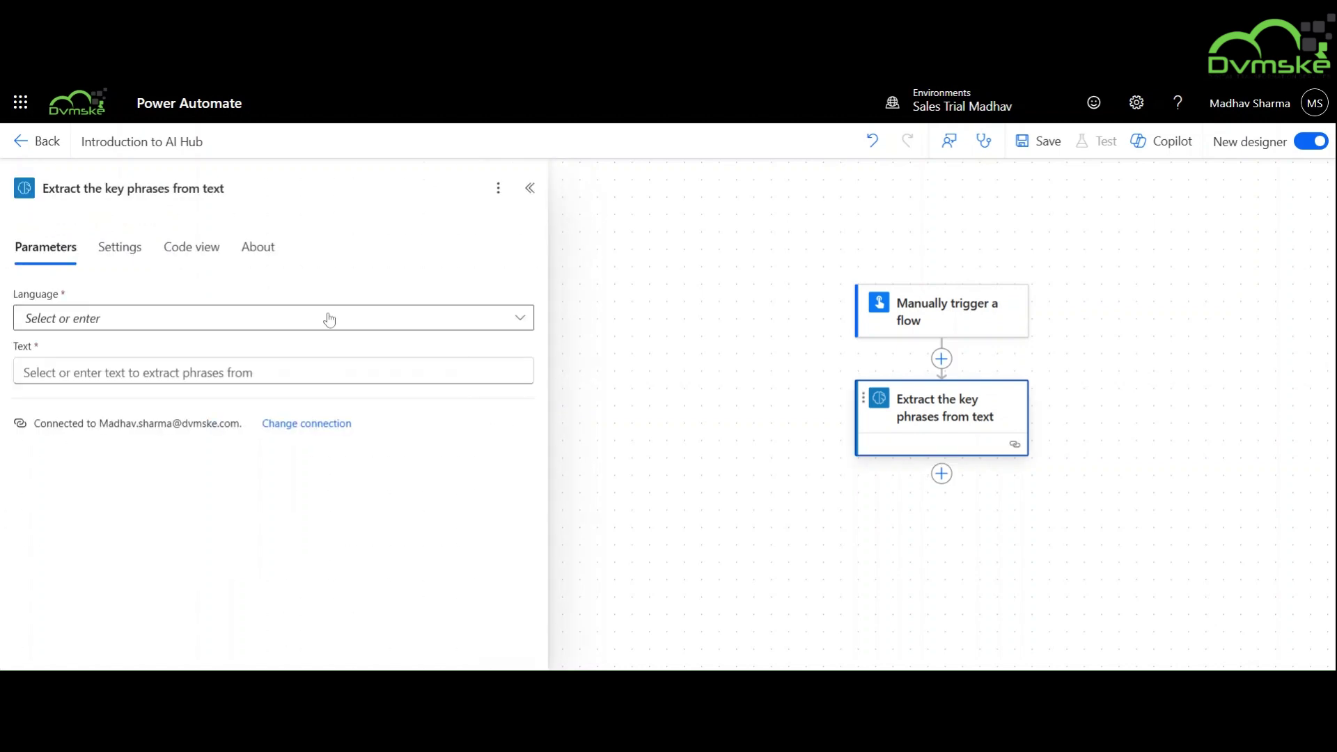
# Step: Set the extraction language to English and its Text to the trigger's Input Text
pyautogui.click(329, 316)
pyautogui.click(611, 322)
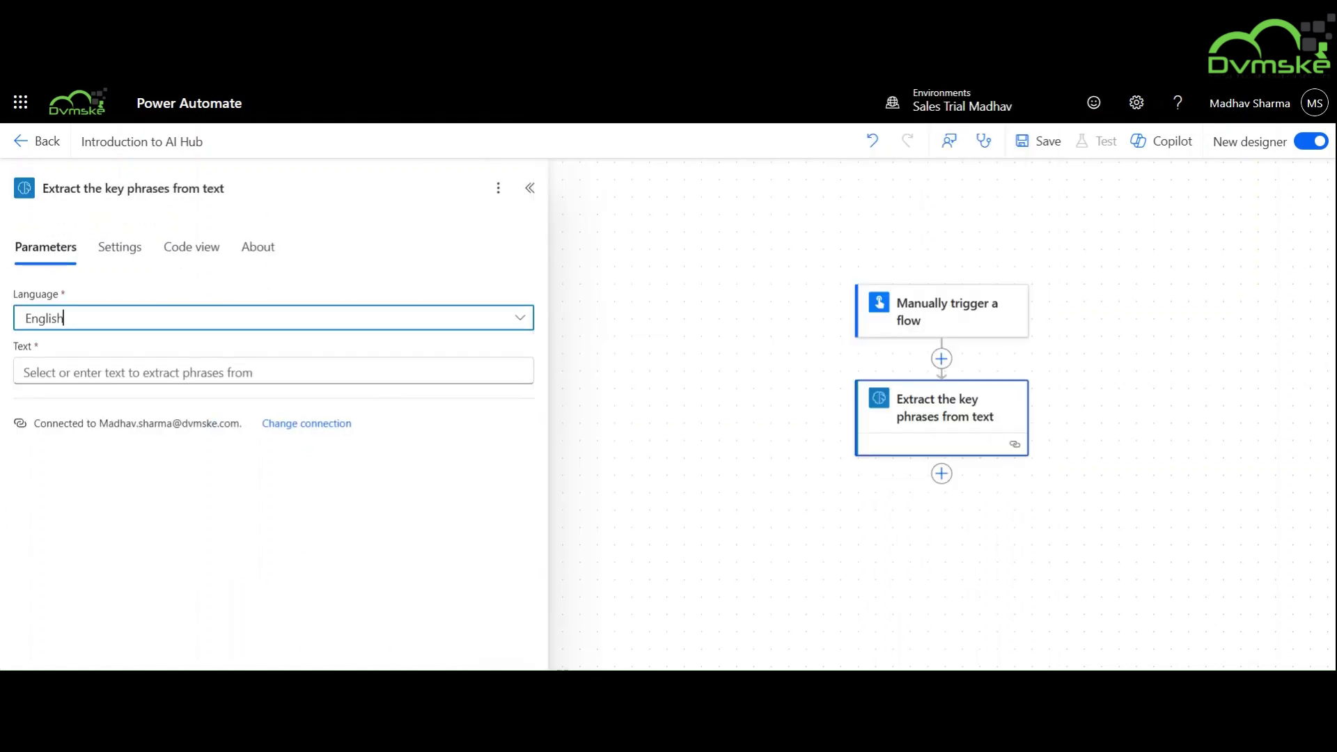
pyautogui.click(419, 372)
pyautogui.click(535, 358)
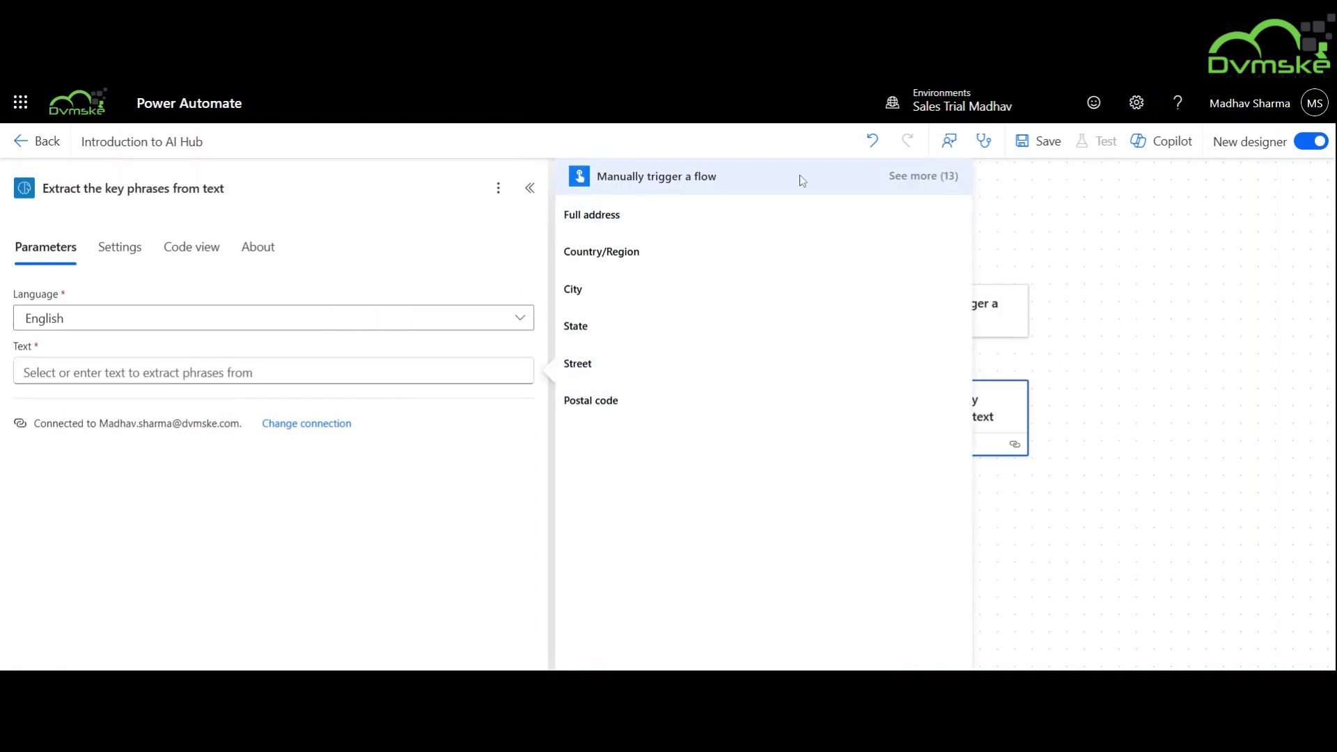
pyautogui.click(912, 177)
pyautogui.click(599, 549)
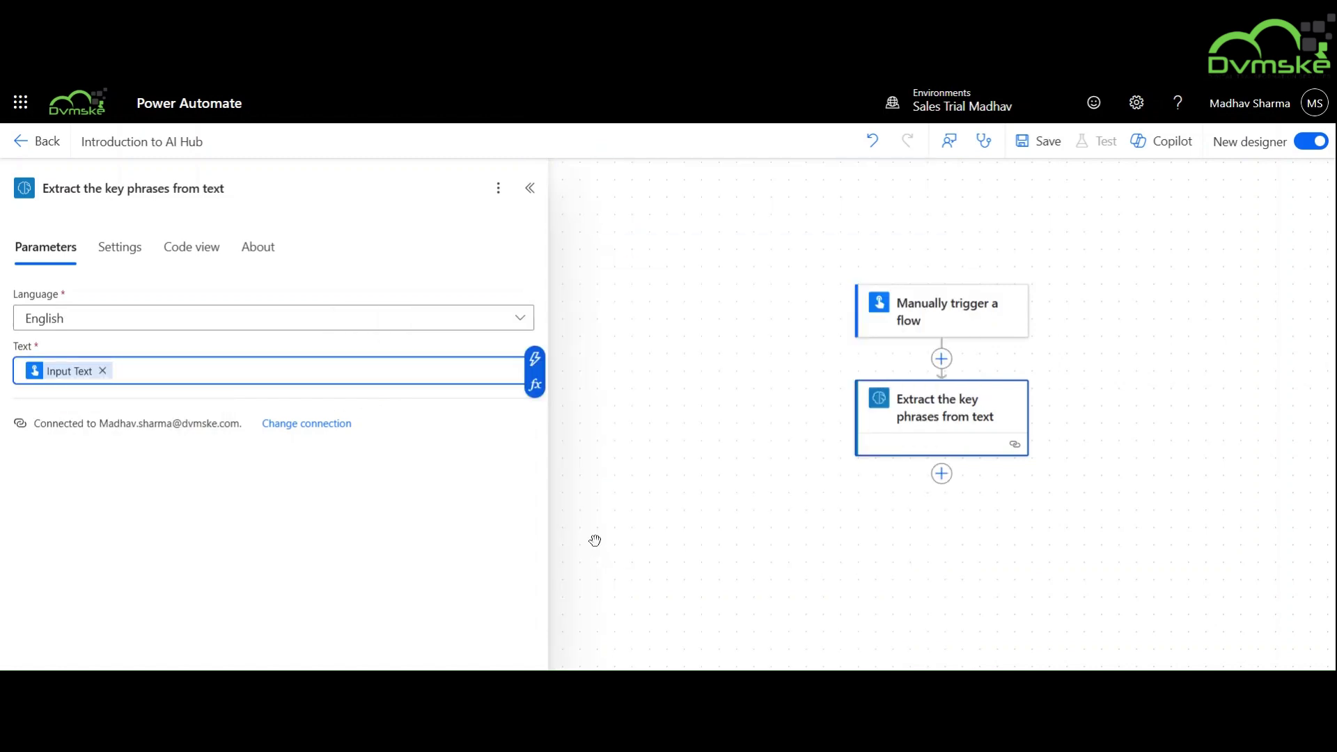
pyautogui.click(848, 492)
# Step: Add a Teams 'Post message in a chat or channel' step posting as Flow bot to the suggested person
pyautogui.click(941, 474)
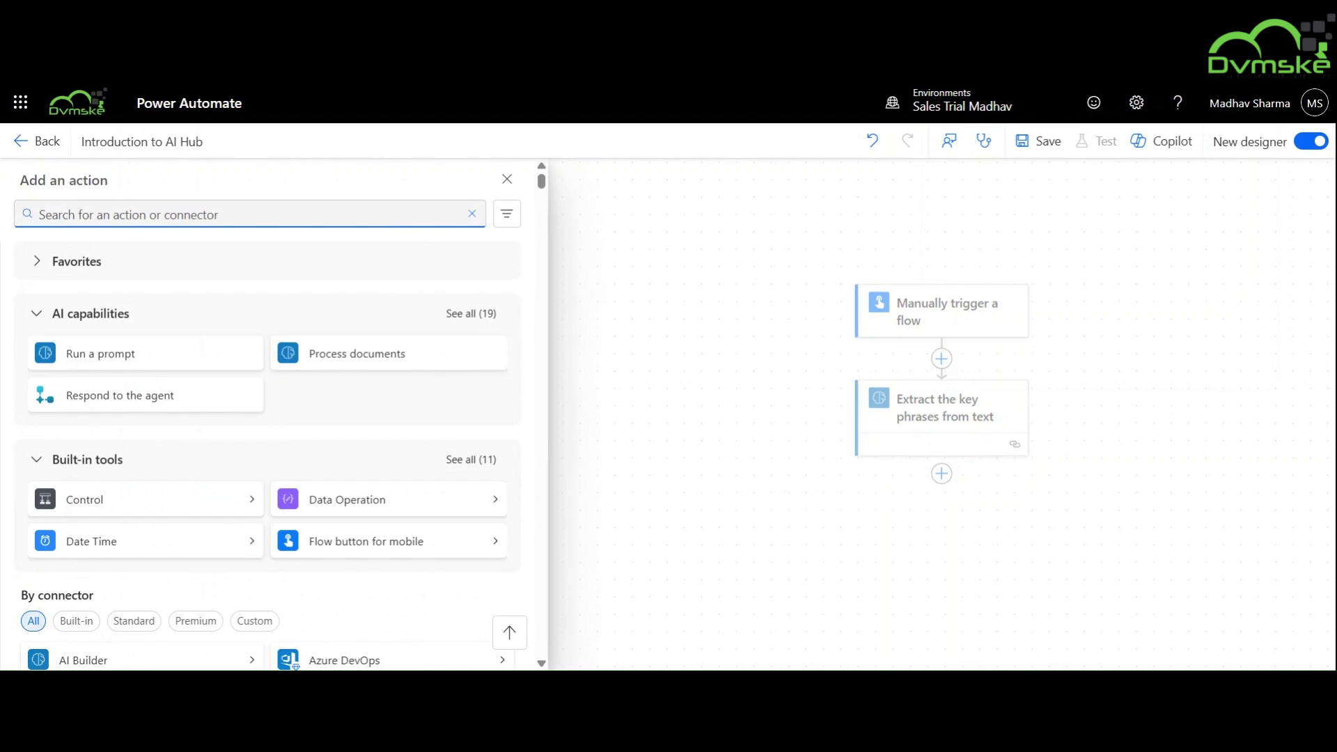
pyautogui.write('post message')
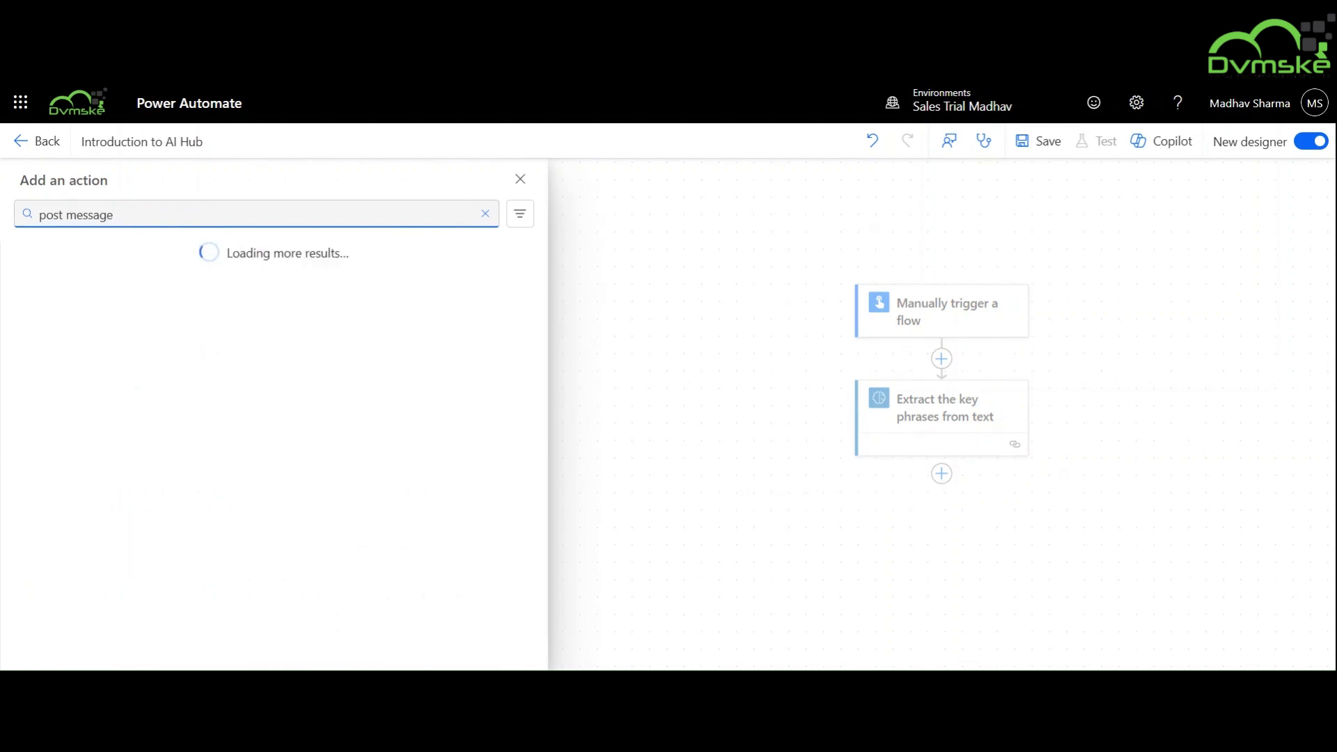
pyautogui.click(136, 335)
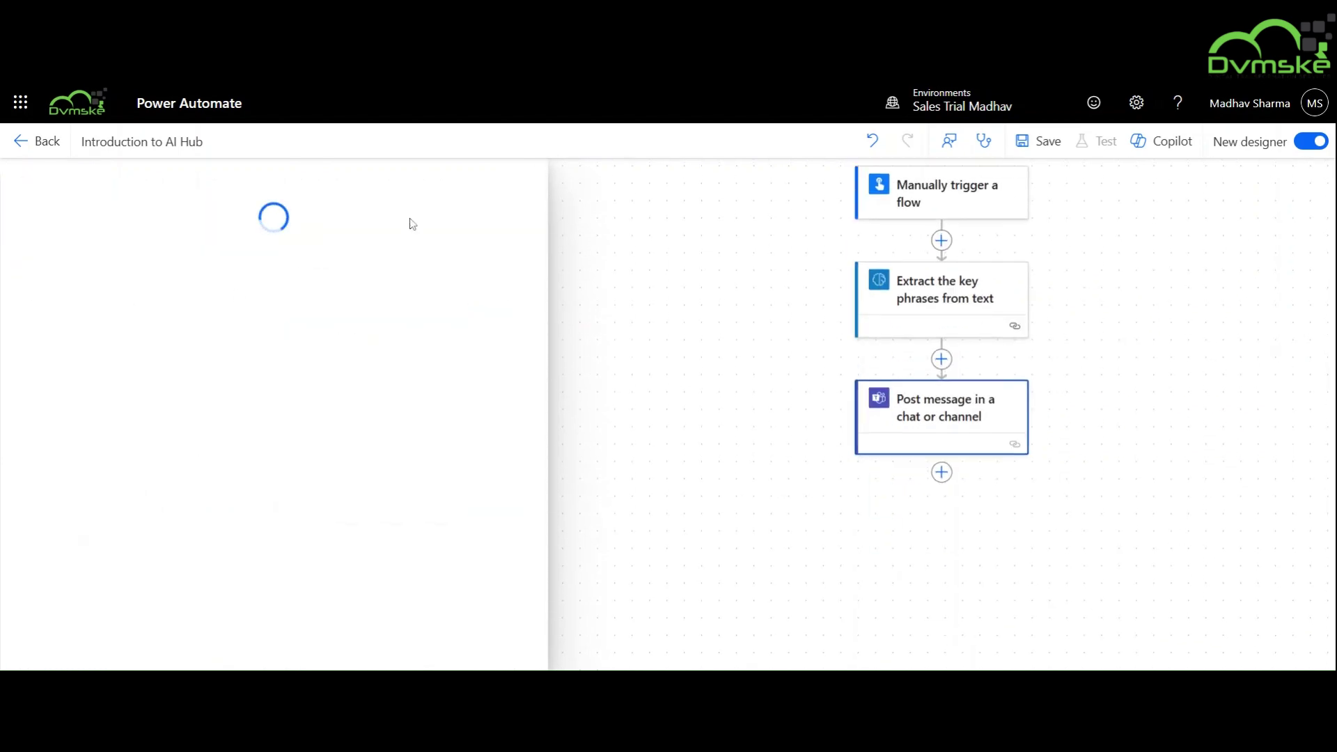
pyautogui.click(198, 372)
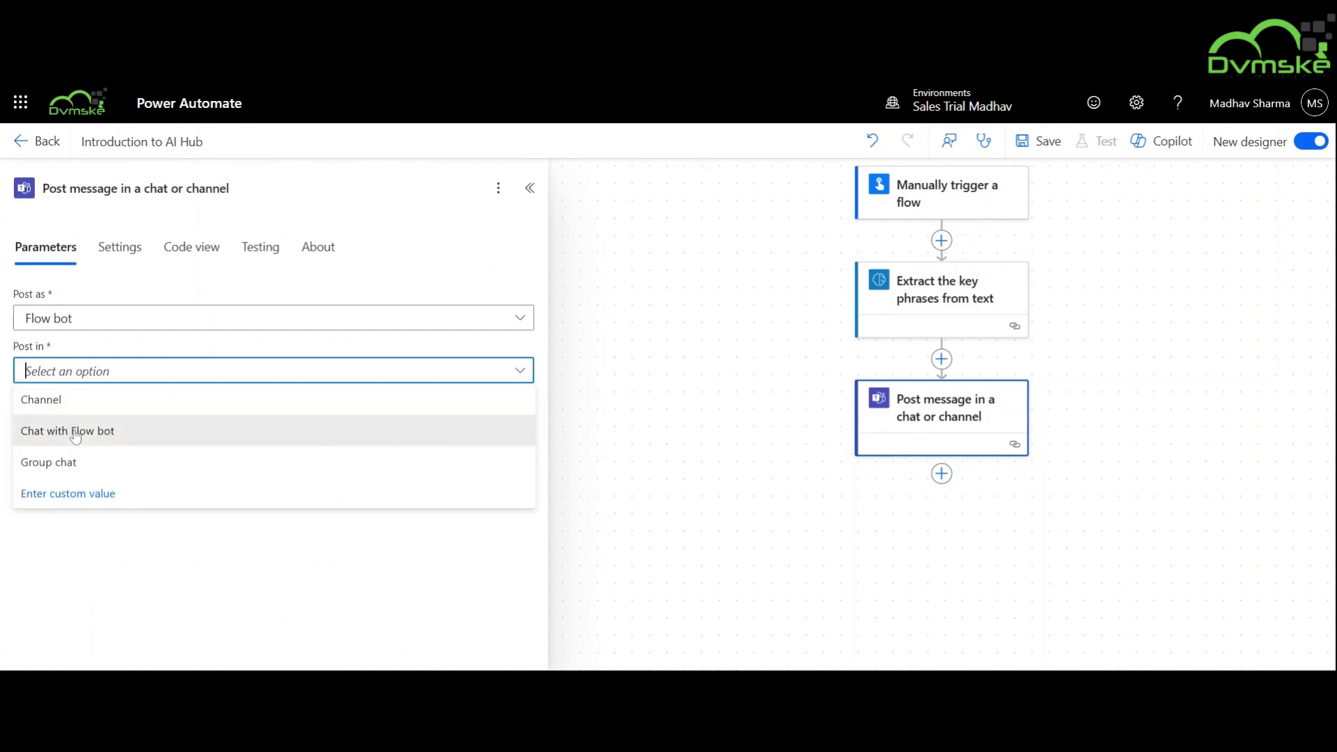
pyautogui.click(76, 434)
pyautogui.click(186, 427)
pyautogui.write('m')
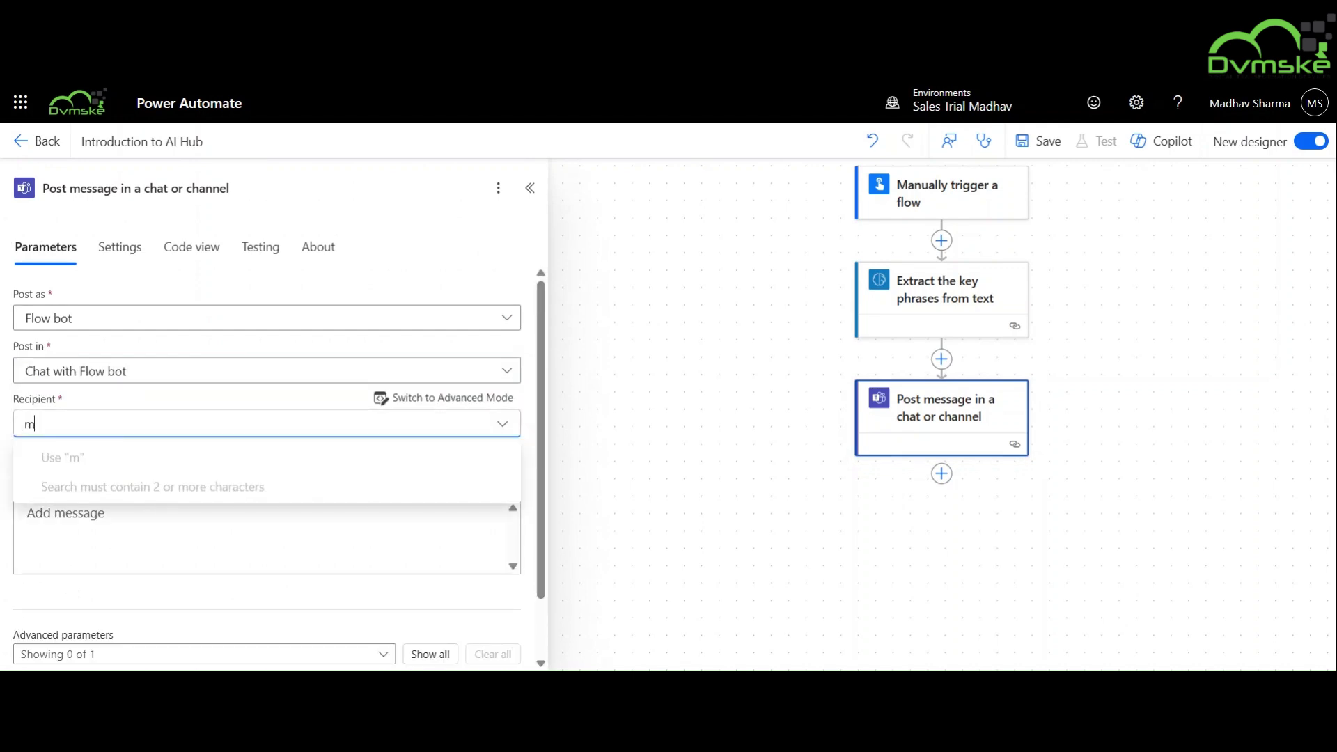
pyautogui.write('adhav')
pyautogui.click(120, 473)
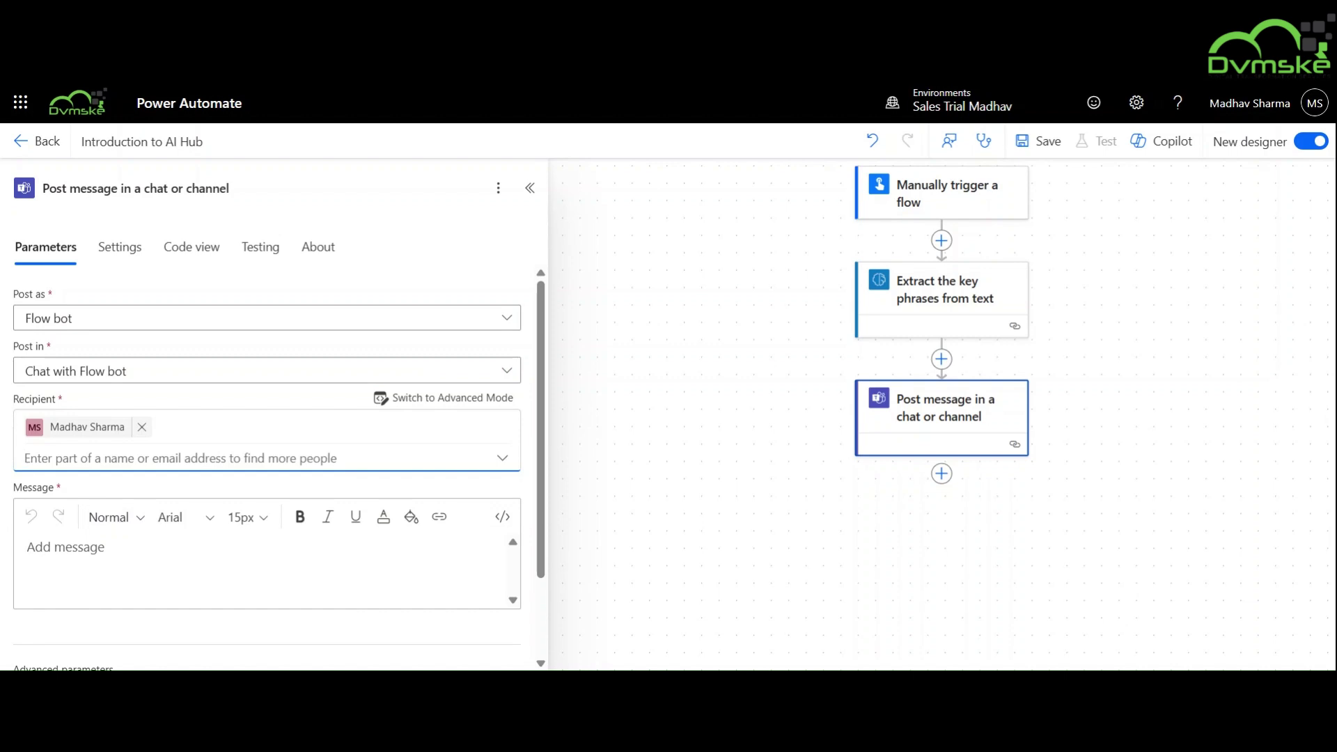
pyautogui.write('The Key Phr')
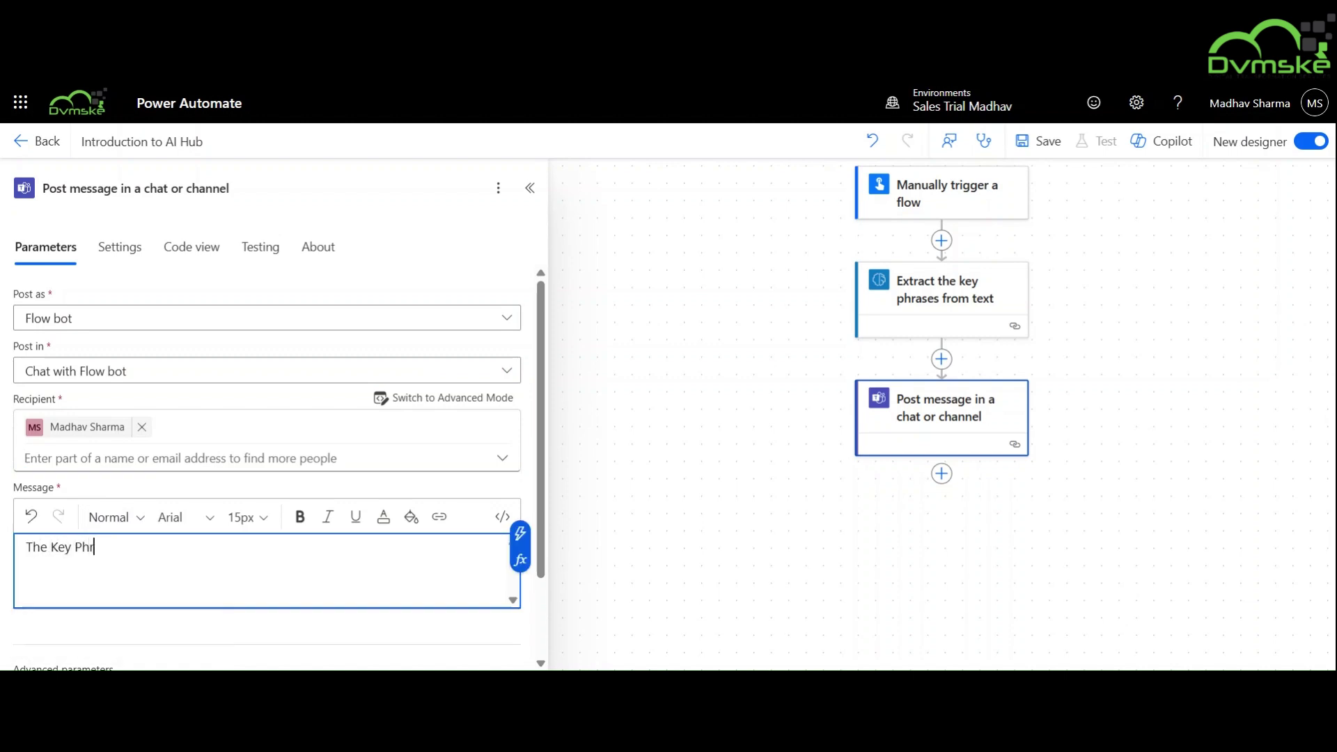
pyautogui.write('asaes')
# Step: Write the message 'The Key Phrases from the text are :' followed by the Key phrase token
pyautogui.press('BackSpace')
pyautogui.press('BackSpace')
pyautogui.press('BackSpace')
pyautogui.write('es from the text')
pyautogui.write(' are :')
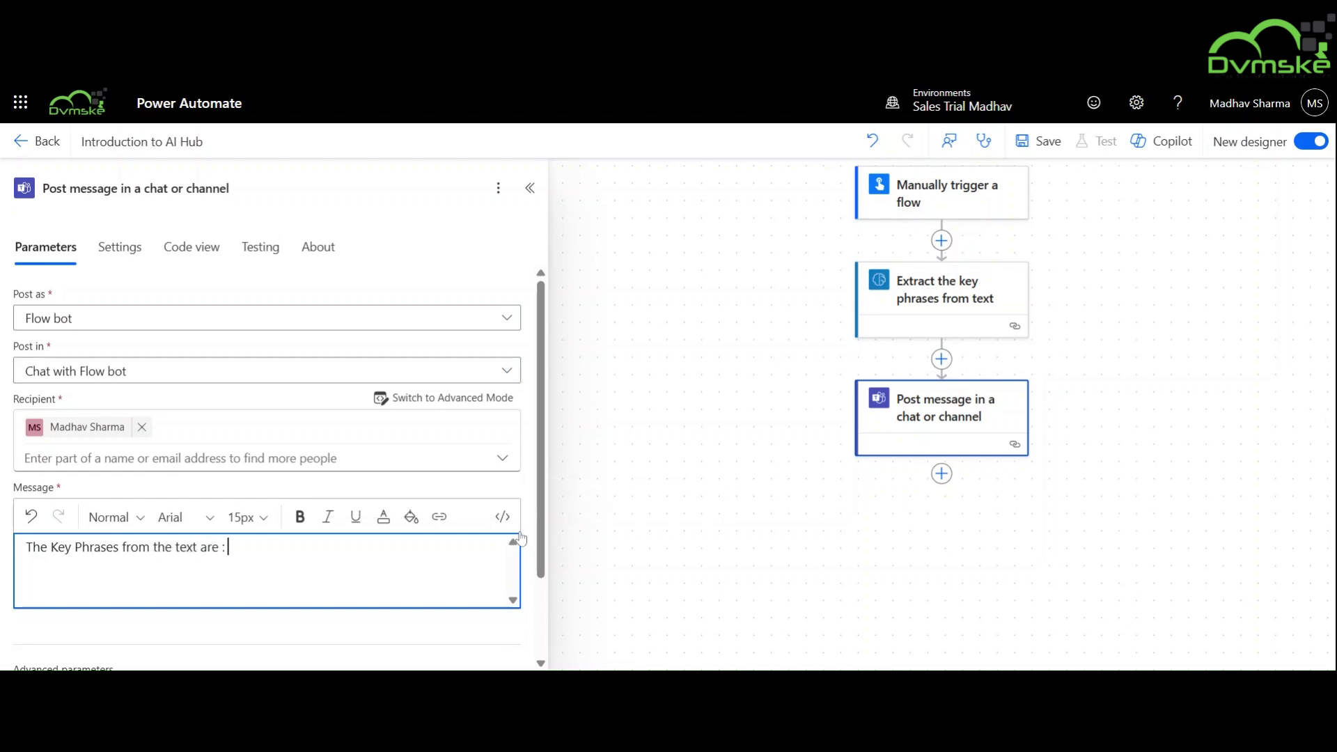
pyautogui.click(520, 535)
pyautogui.click(592, 221)
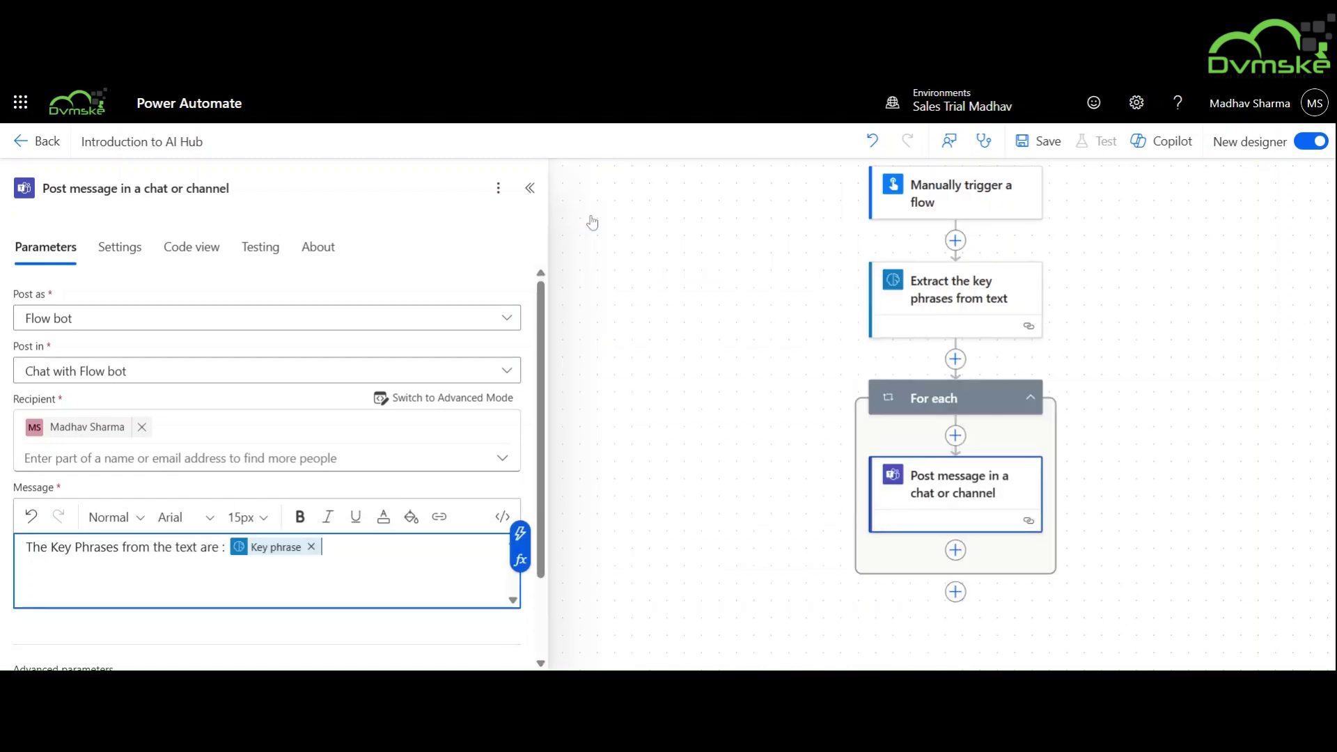
pyautogui.click(642, 508)
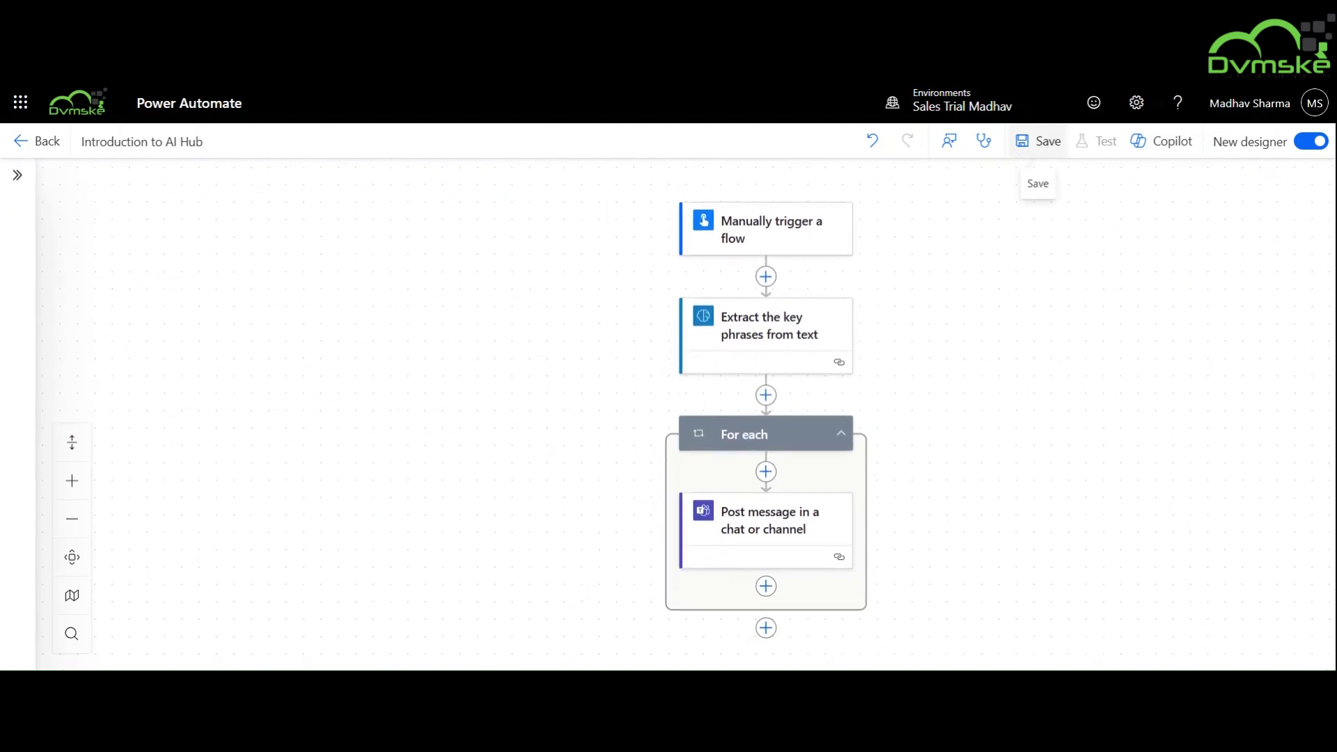
# Step: Save the flow and bring up its test options
pyautogui.click(1042, 145)
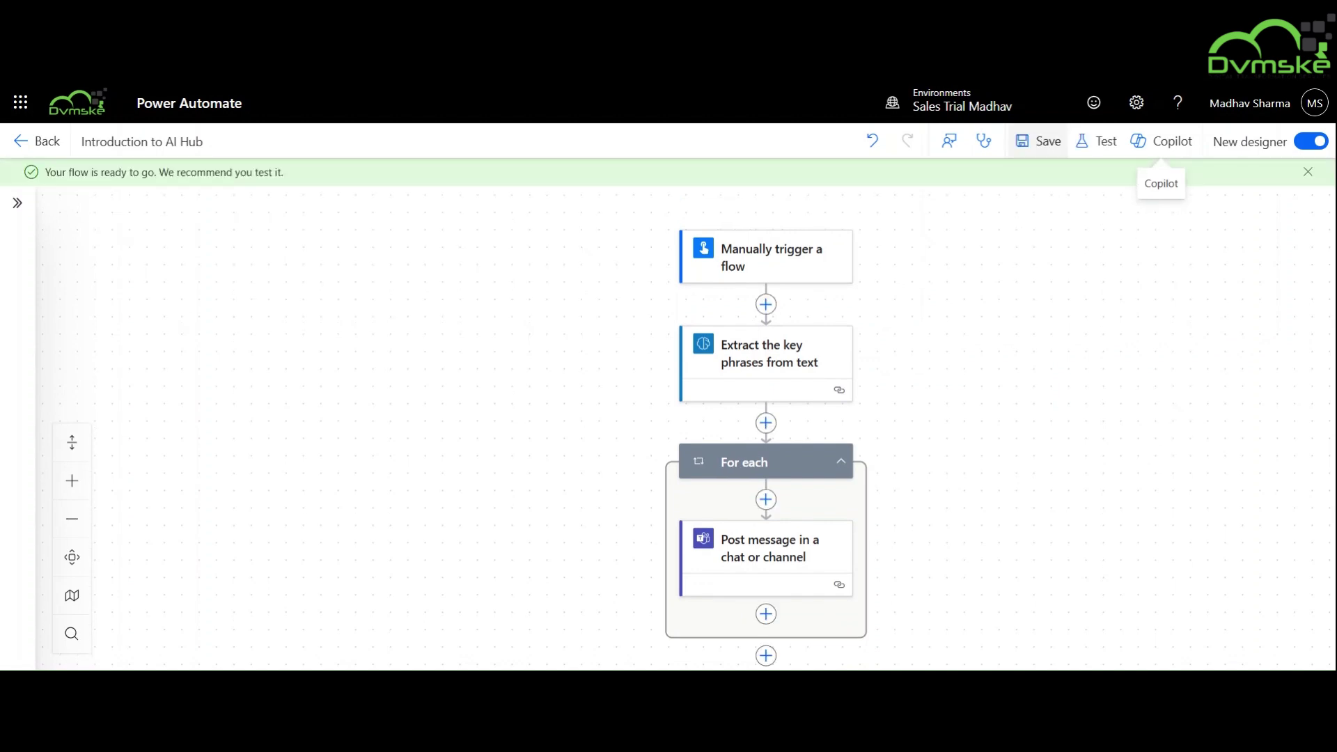
pyautogui.click(1101, 142)
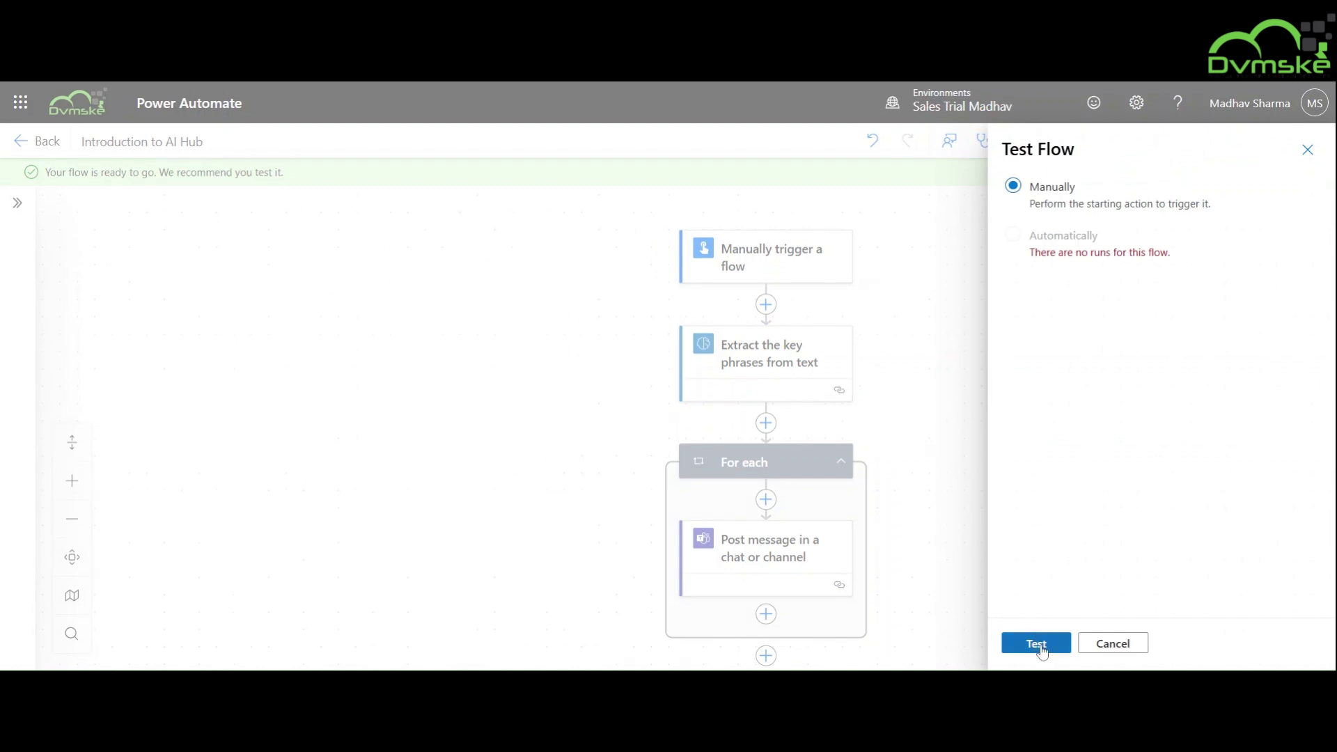
# Step: Run a manual test with text about Power Automate making work easier and faster
pyautogui.click(1037, 643)
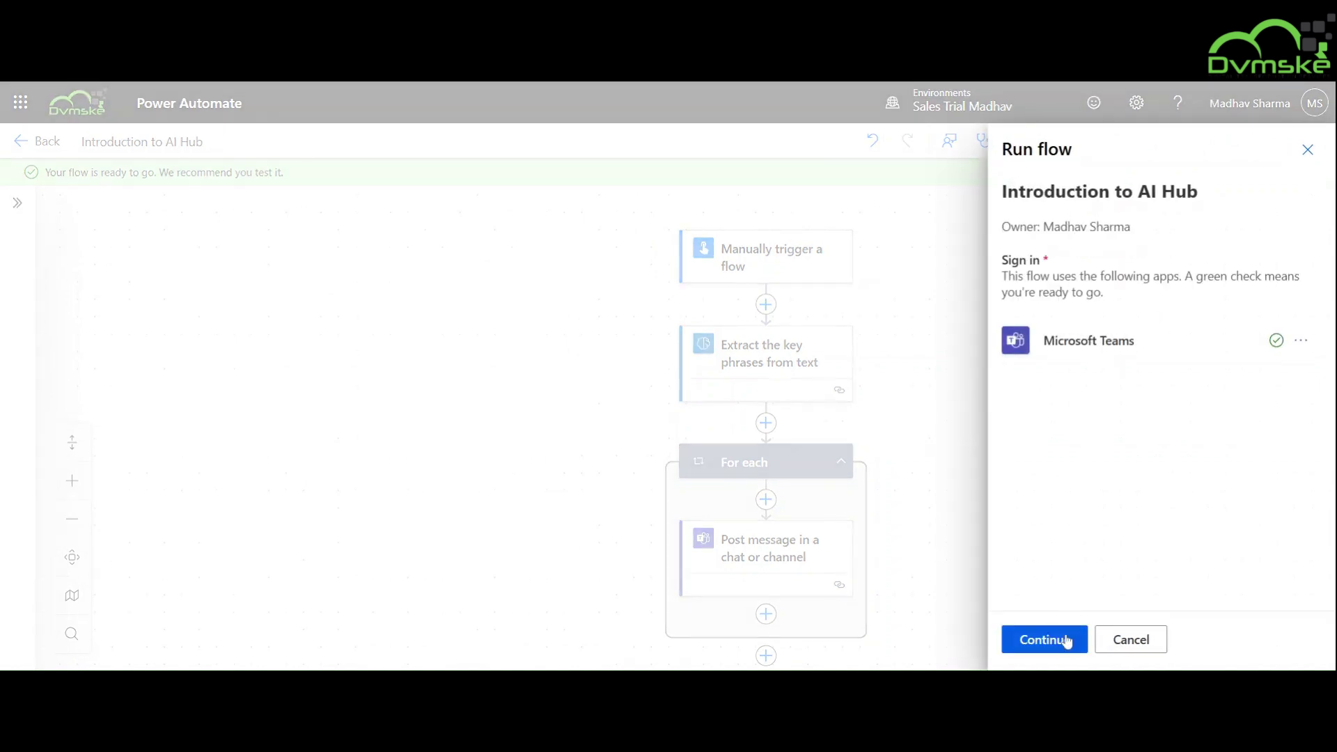
pyautogui.click(1065, 642)
pyautogui.write('Powet')
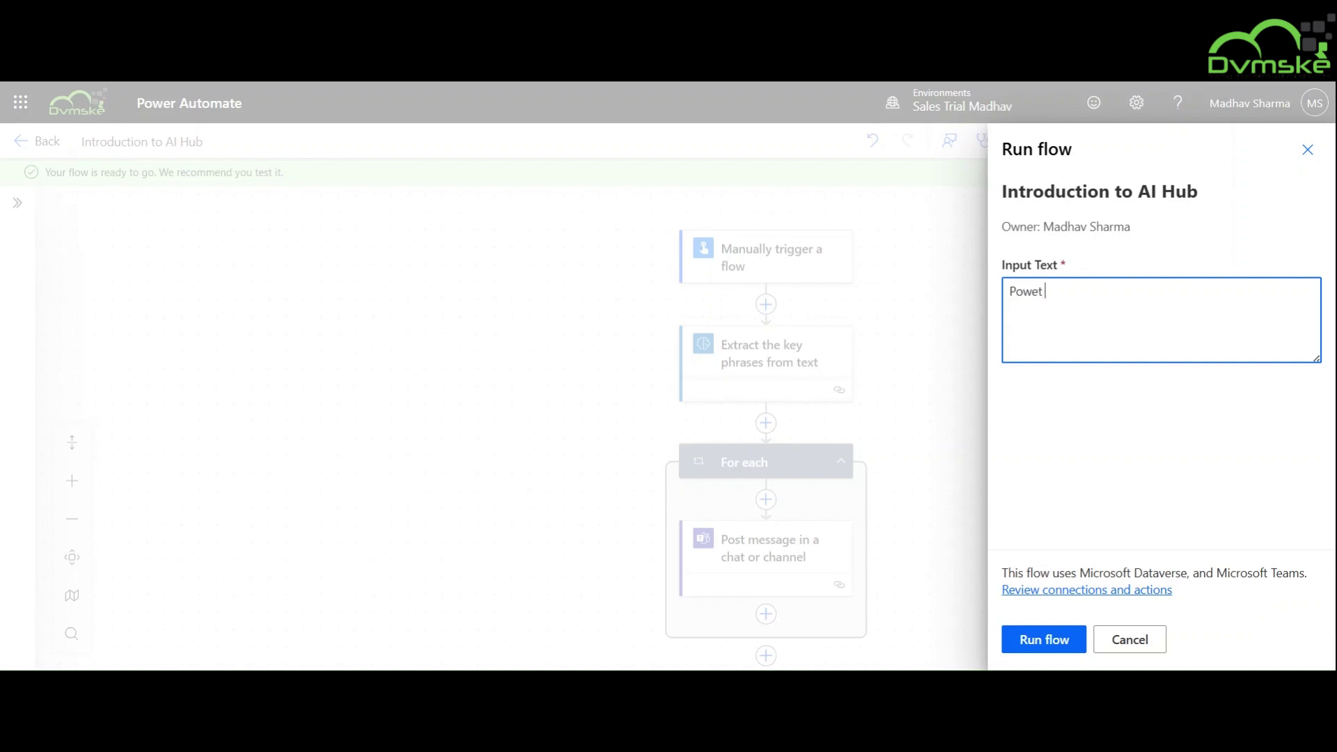
pyautogui.press('BackSpace')
pyautogui.write('r Automate')
pyautogui.write(' makes work easier,')
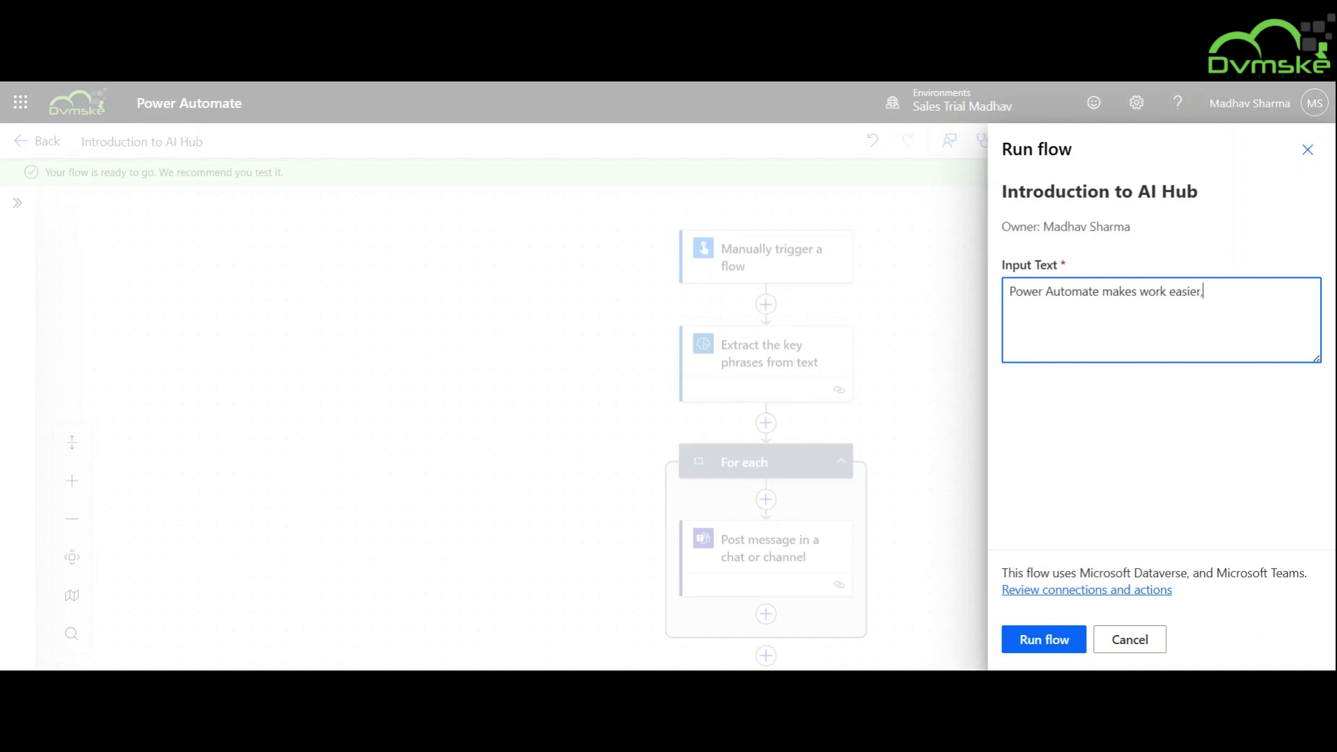
pyautogui.write(' fa')
pyautogui.write('nd auto')
pyautogui.write('mated')
pyautogui.click(1026, 643)
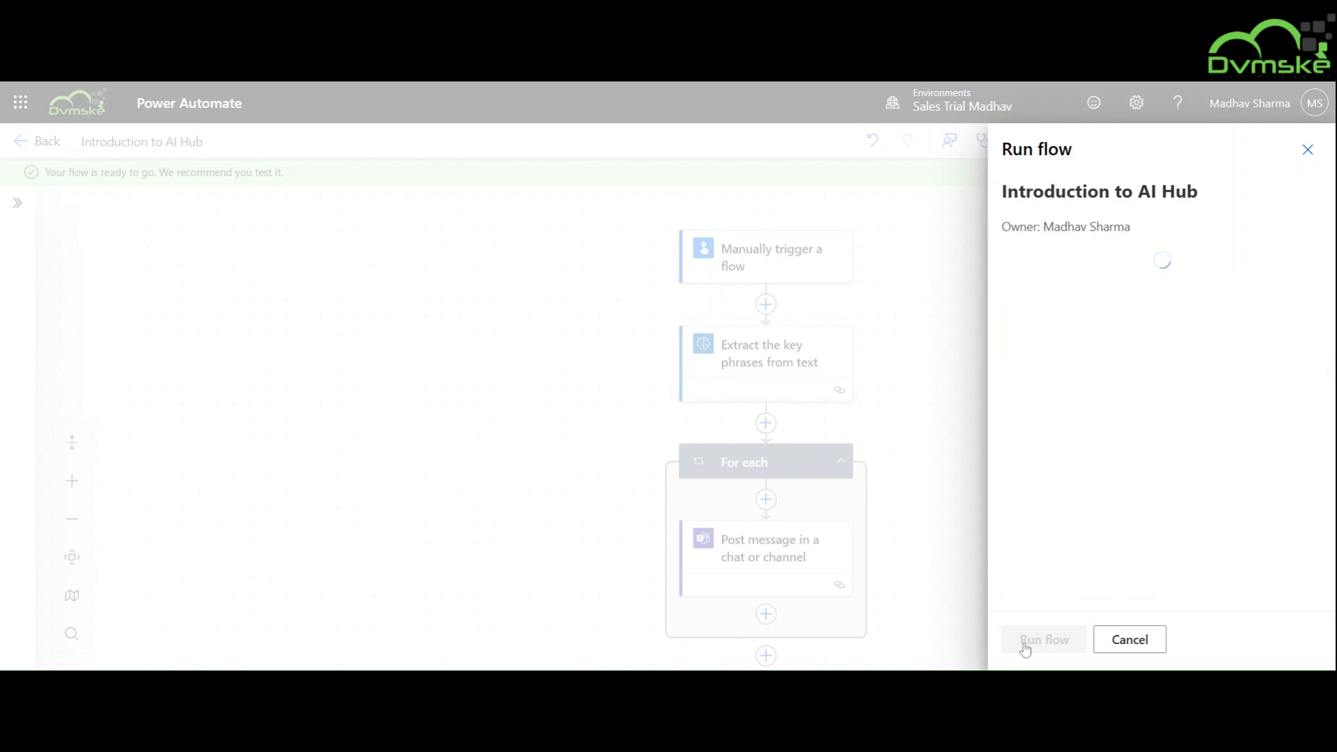
# Step: Follow the test run until the For each loop shows two key-phrase iterations
pyautogui.click(1026, 645)
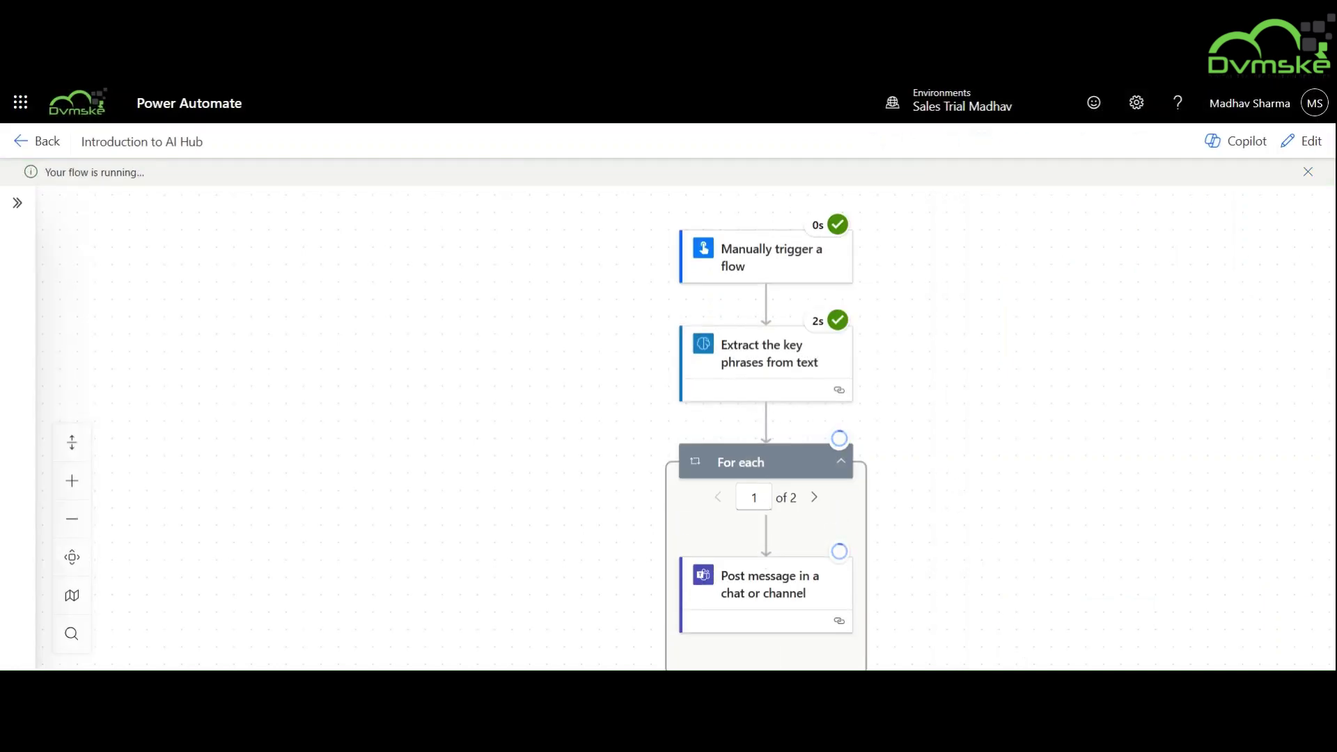